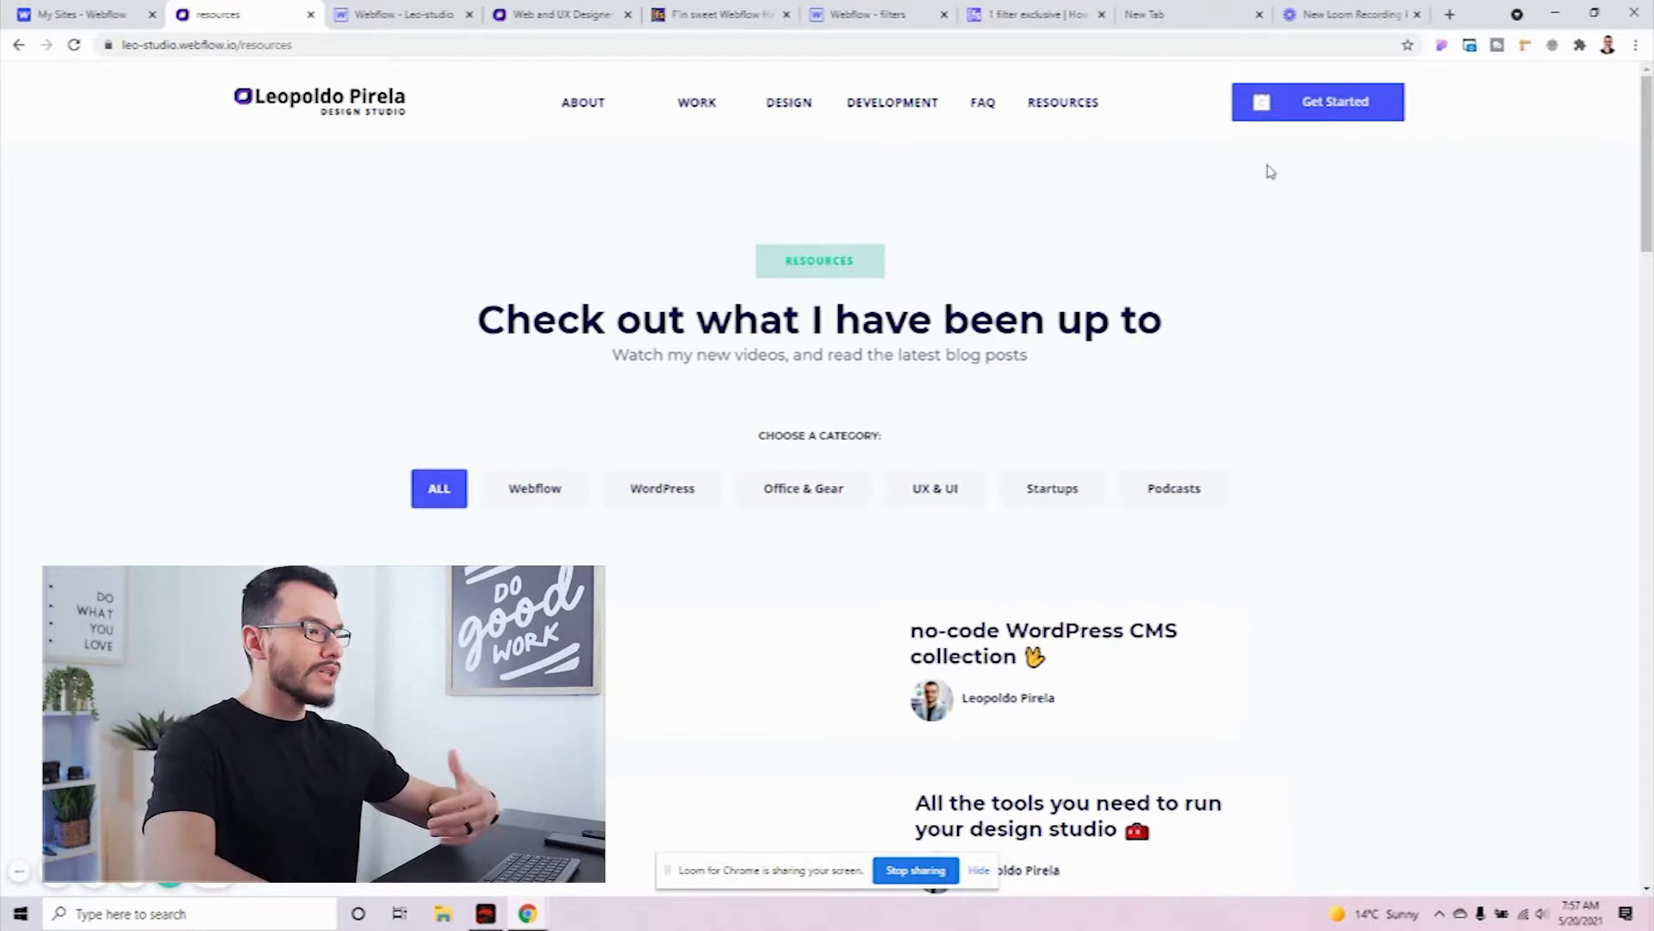
Try the Webflow, WordPress, Startups and ALL category filters on the published resources page
left_click(520, 489)
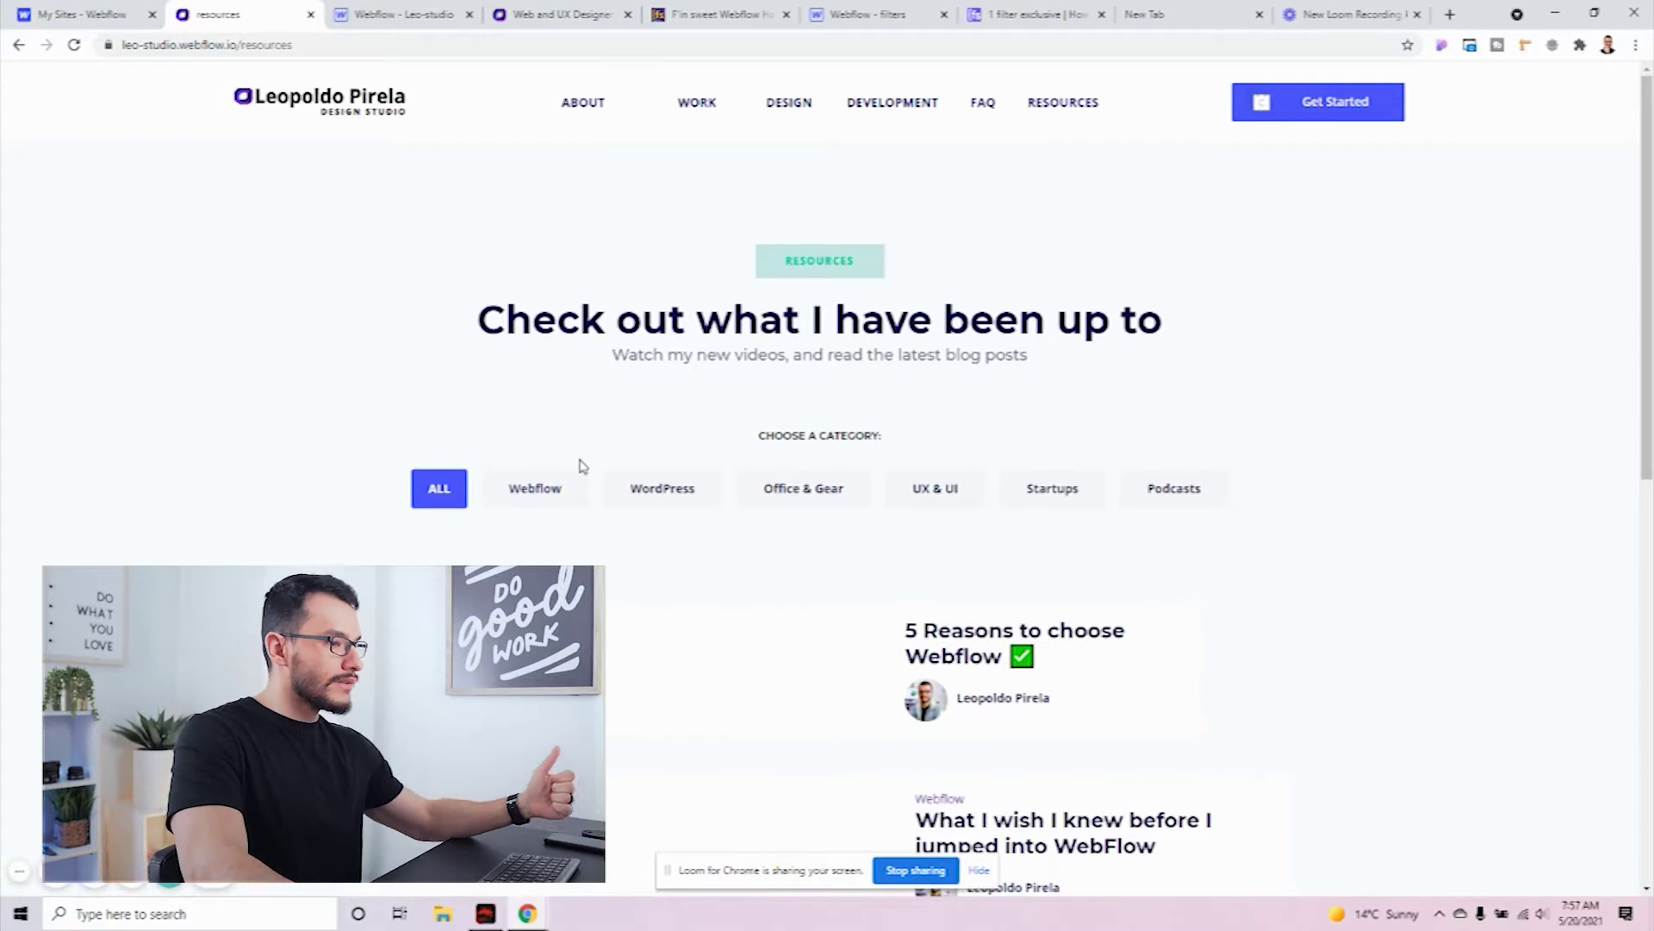
left_click(701, 504)
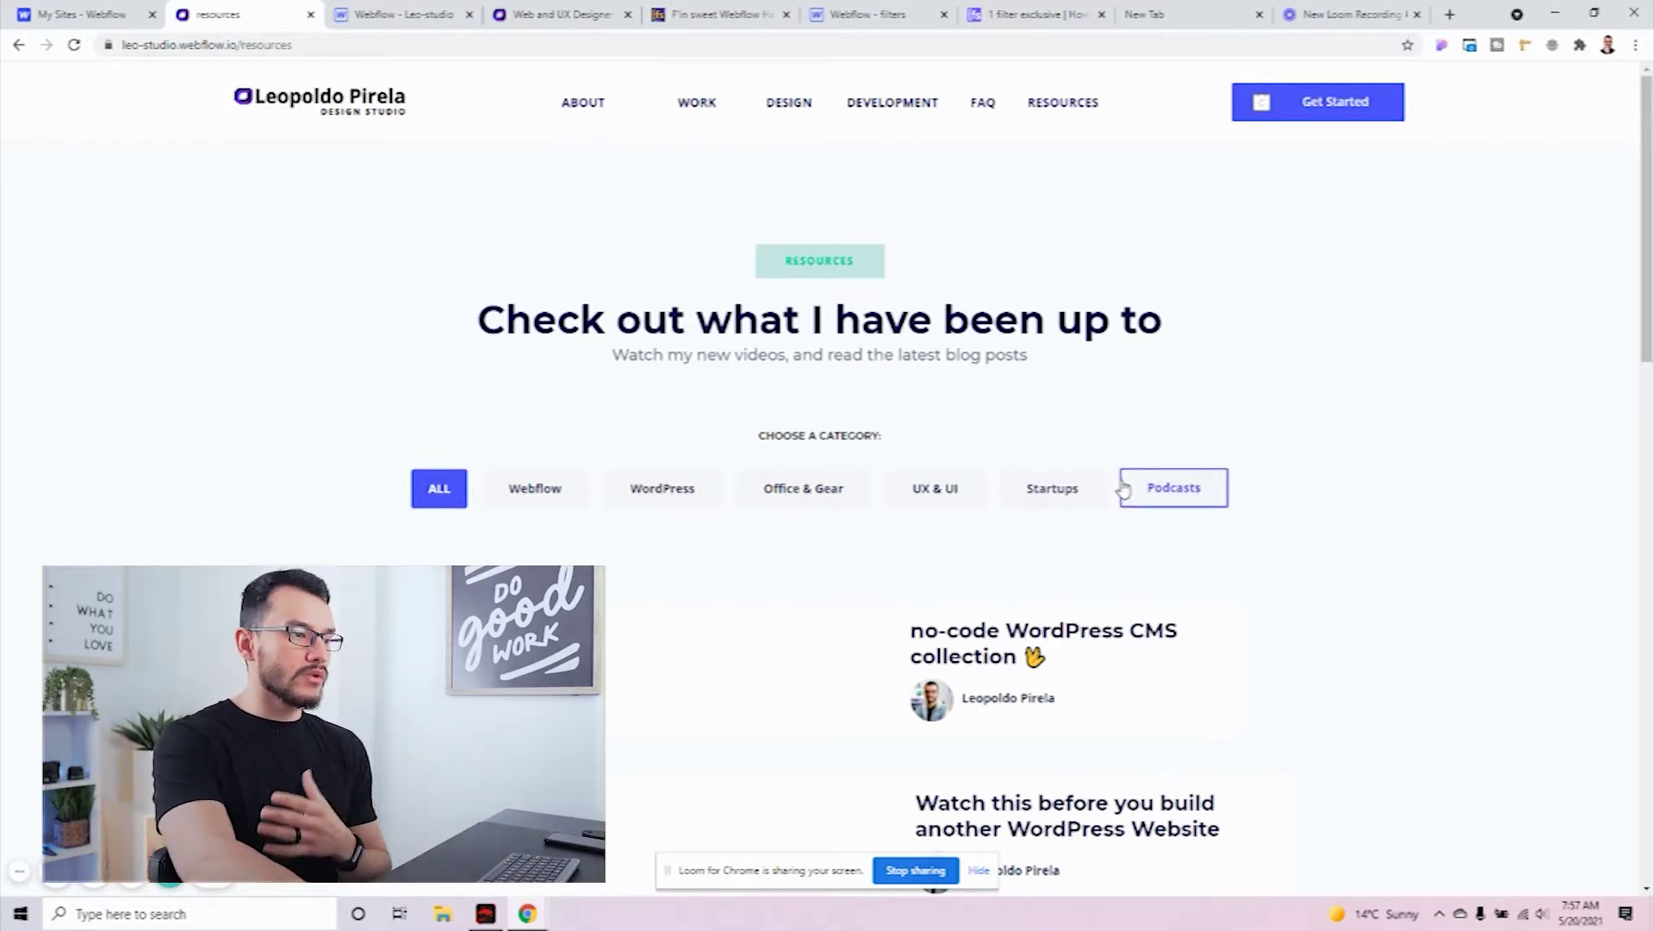
left_click(1068, 495)
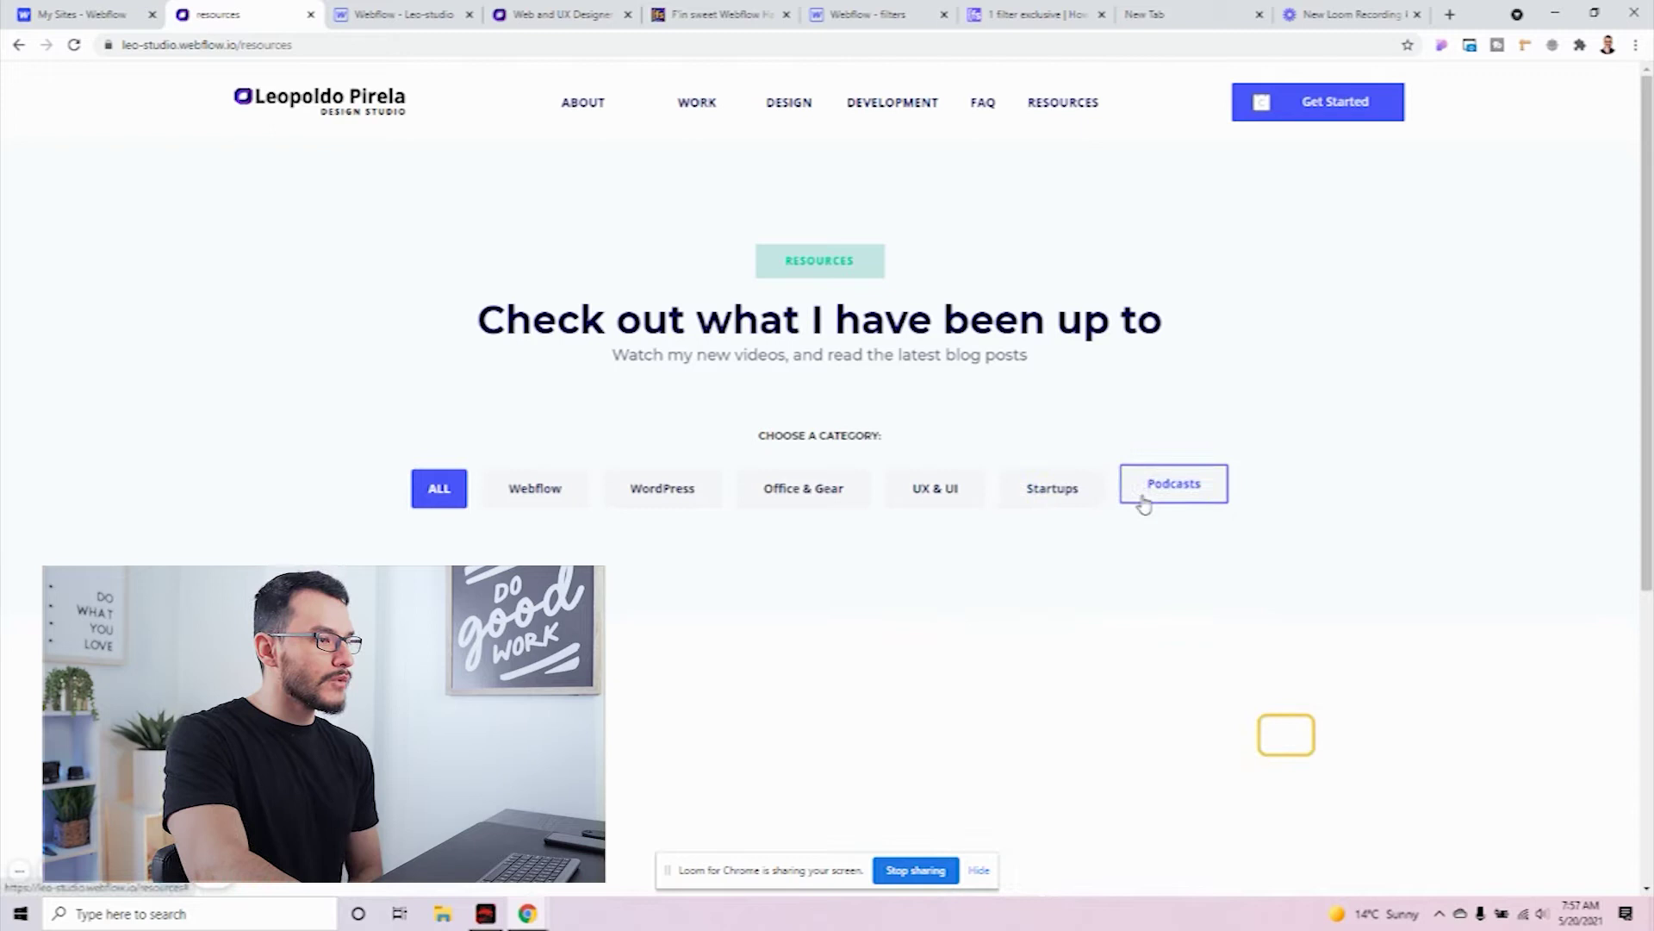
left_click(660, 498)
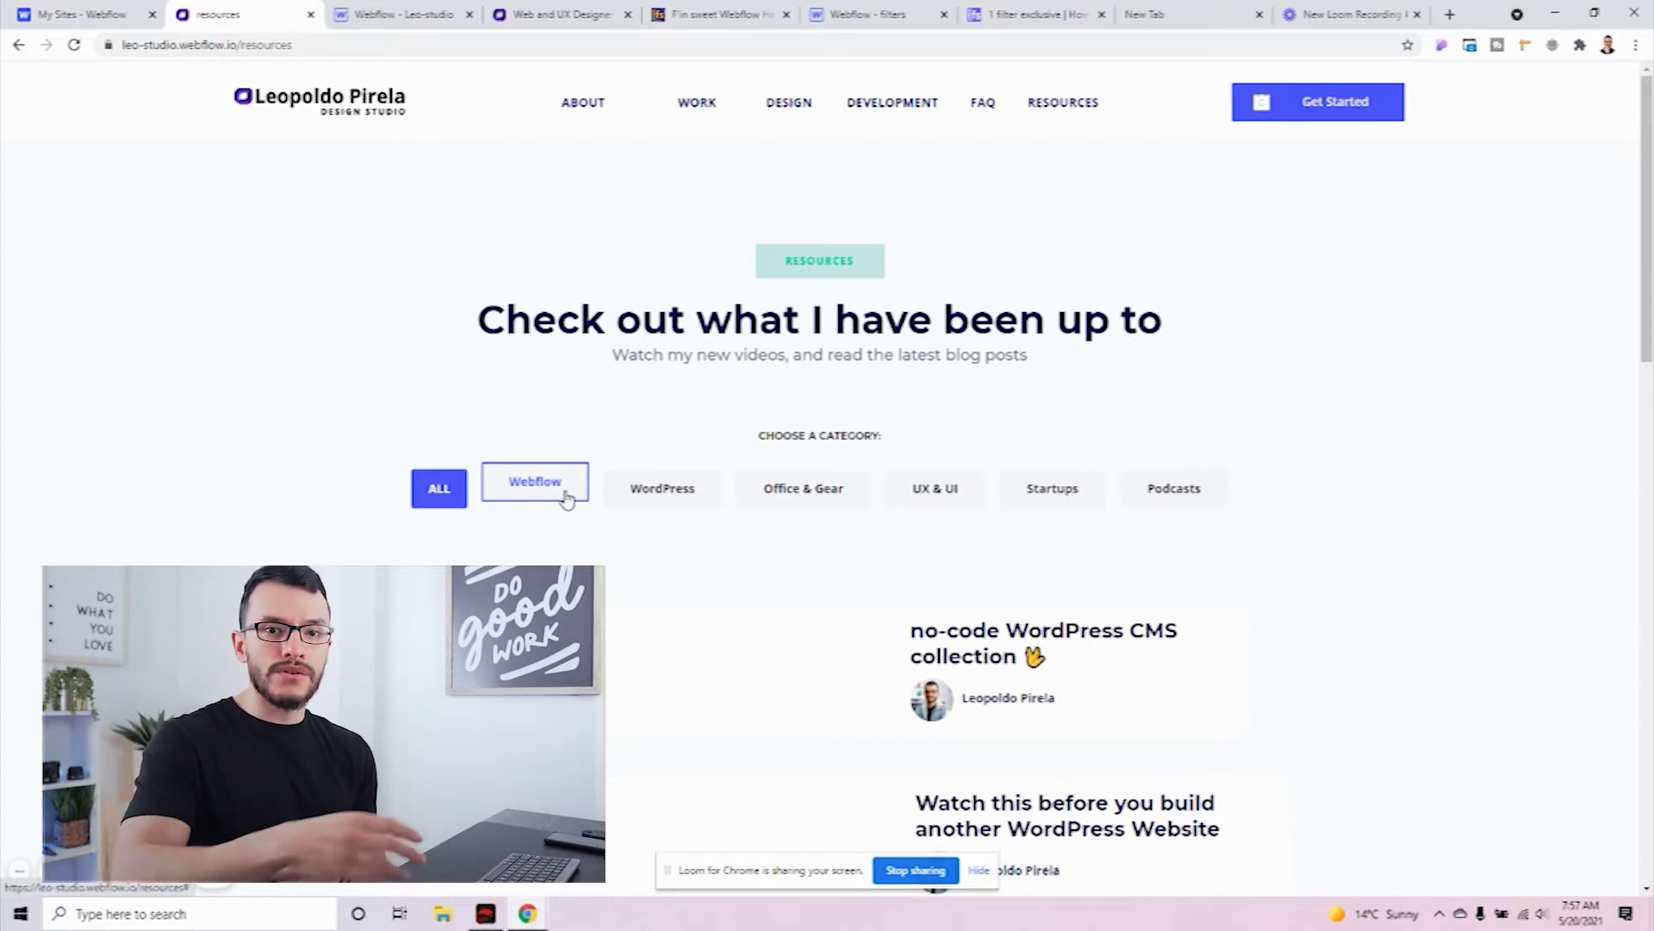
left_click(437, 489)
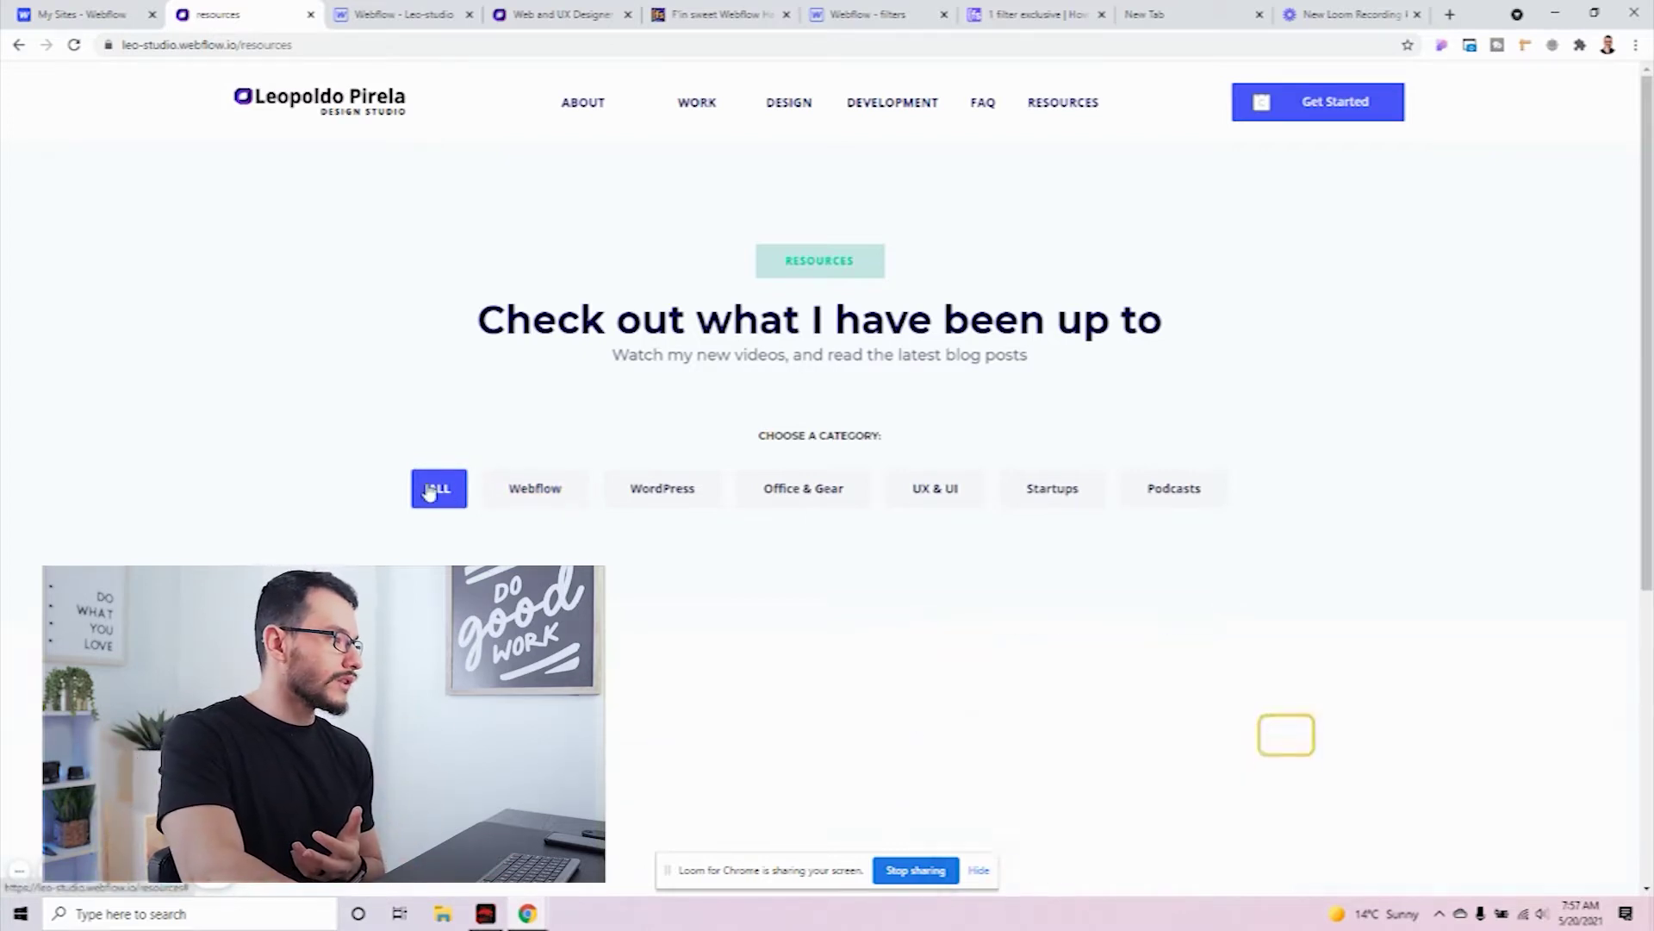
Switch to the published home page and view the category filters in the Case Studies & Results section
key("ctrl+4")
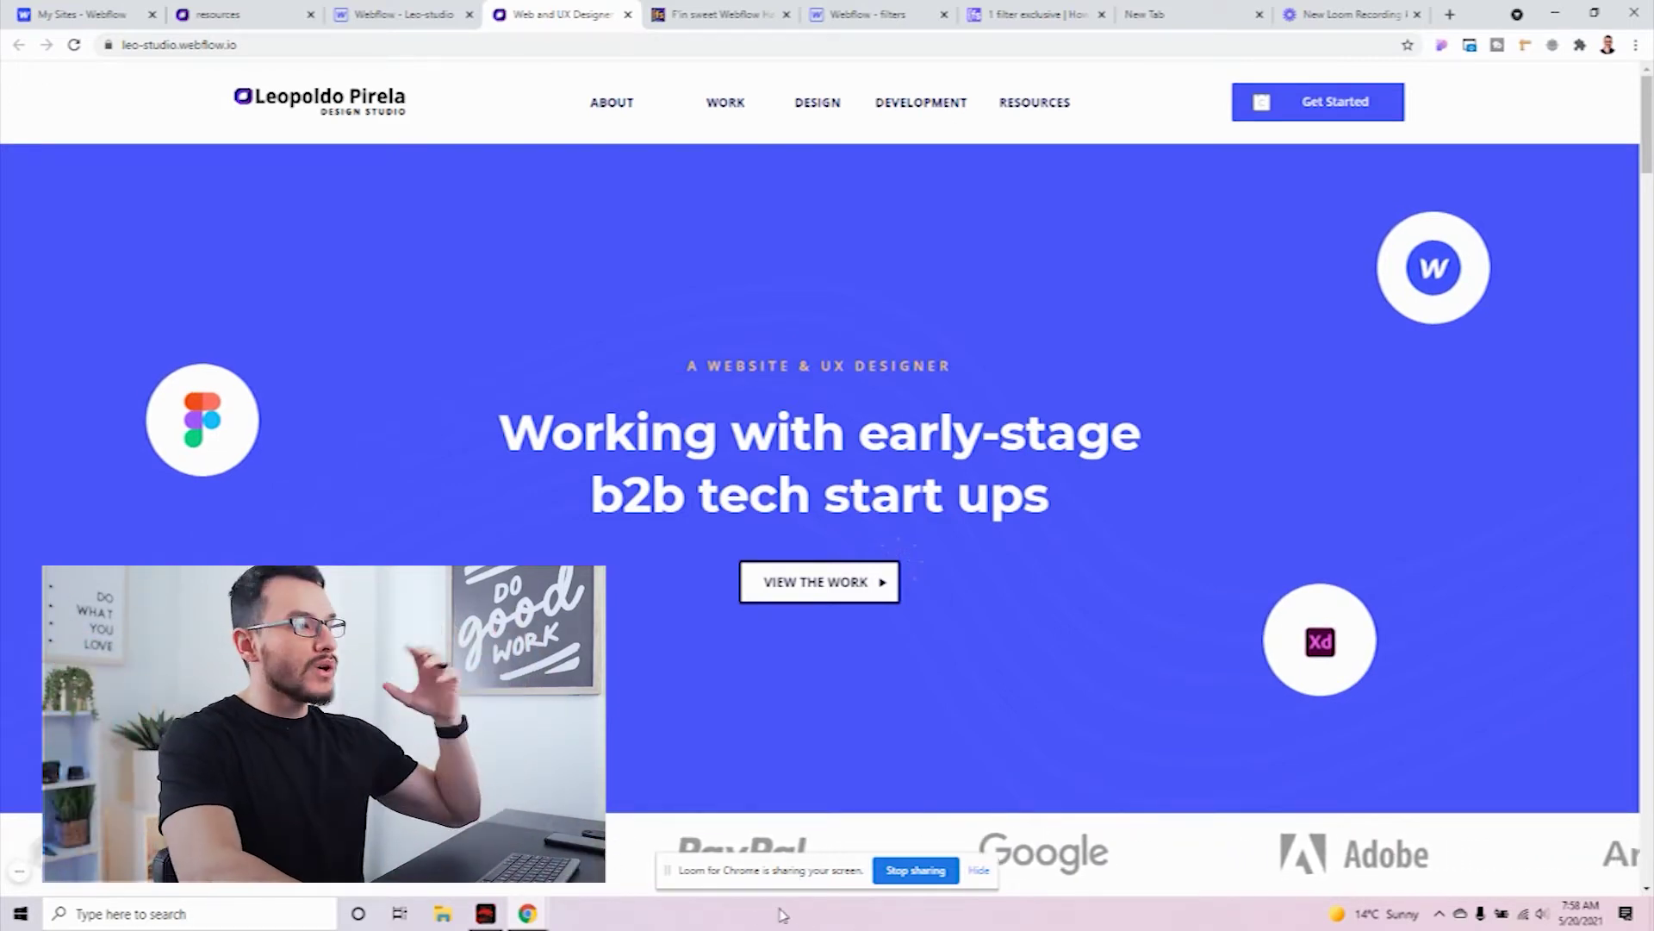
scroll(853, 469, "down", 10)
scroll(810, 468, "down", 8)
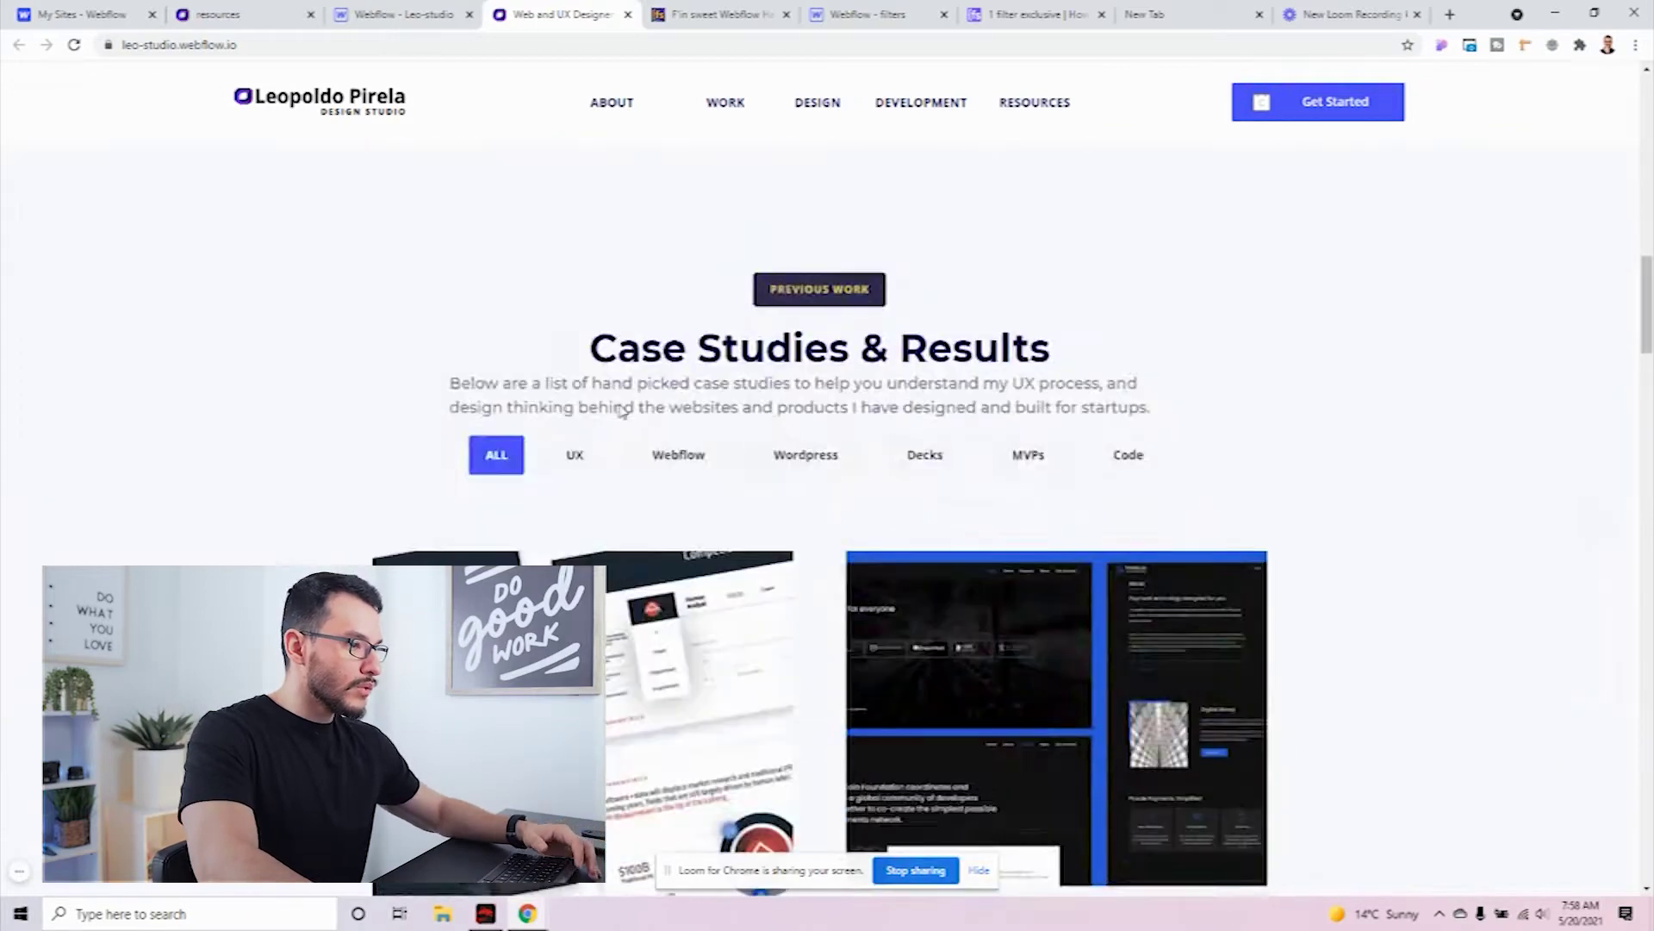
scroll(417, 345, "up", 2)
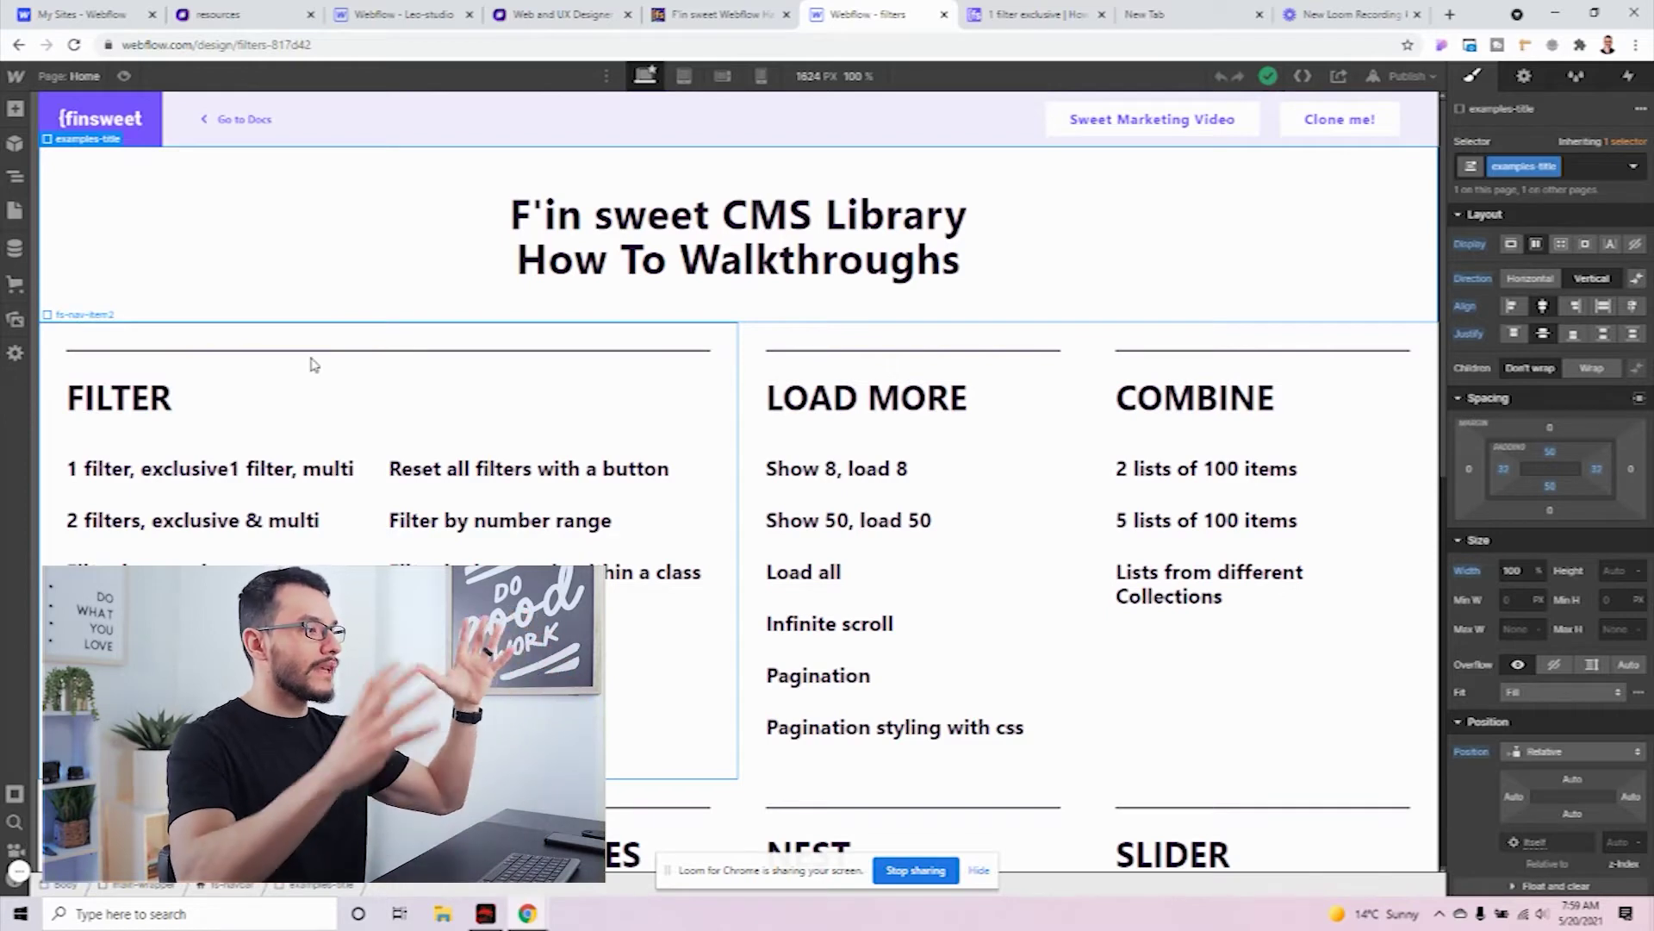
Open the Example1 - 1 filter exclusive page in the Finsweet filters project and view its colour filter example
left_click(172, 430)
left_click(14, 211)
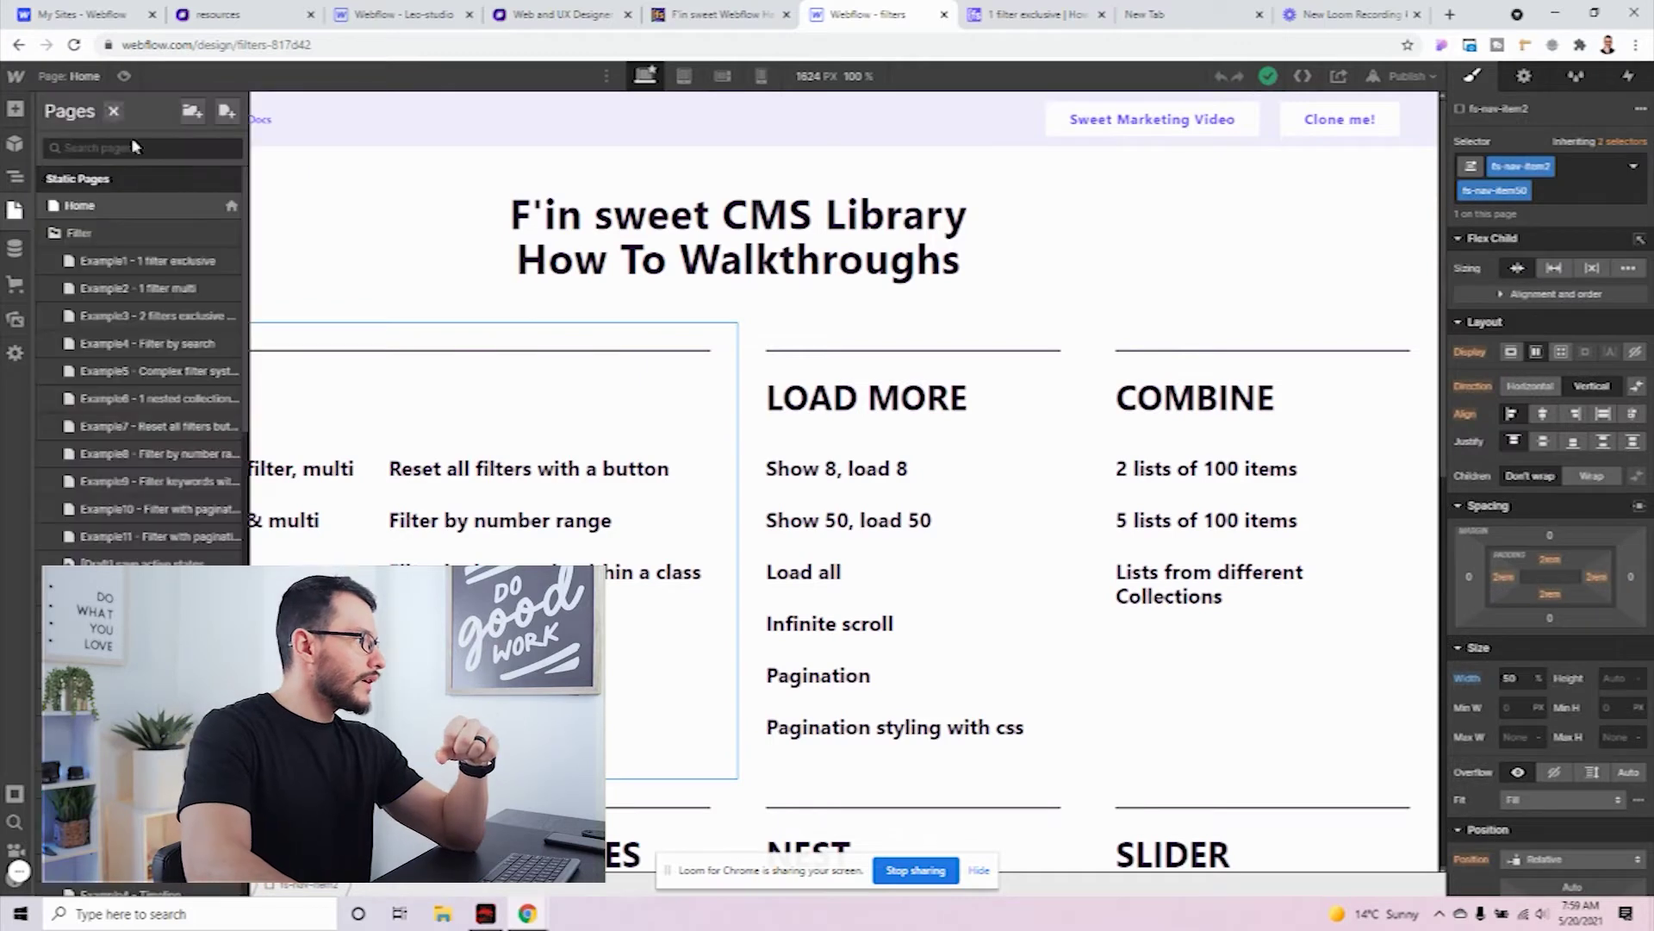
left_click(129, 261)
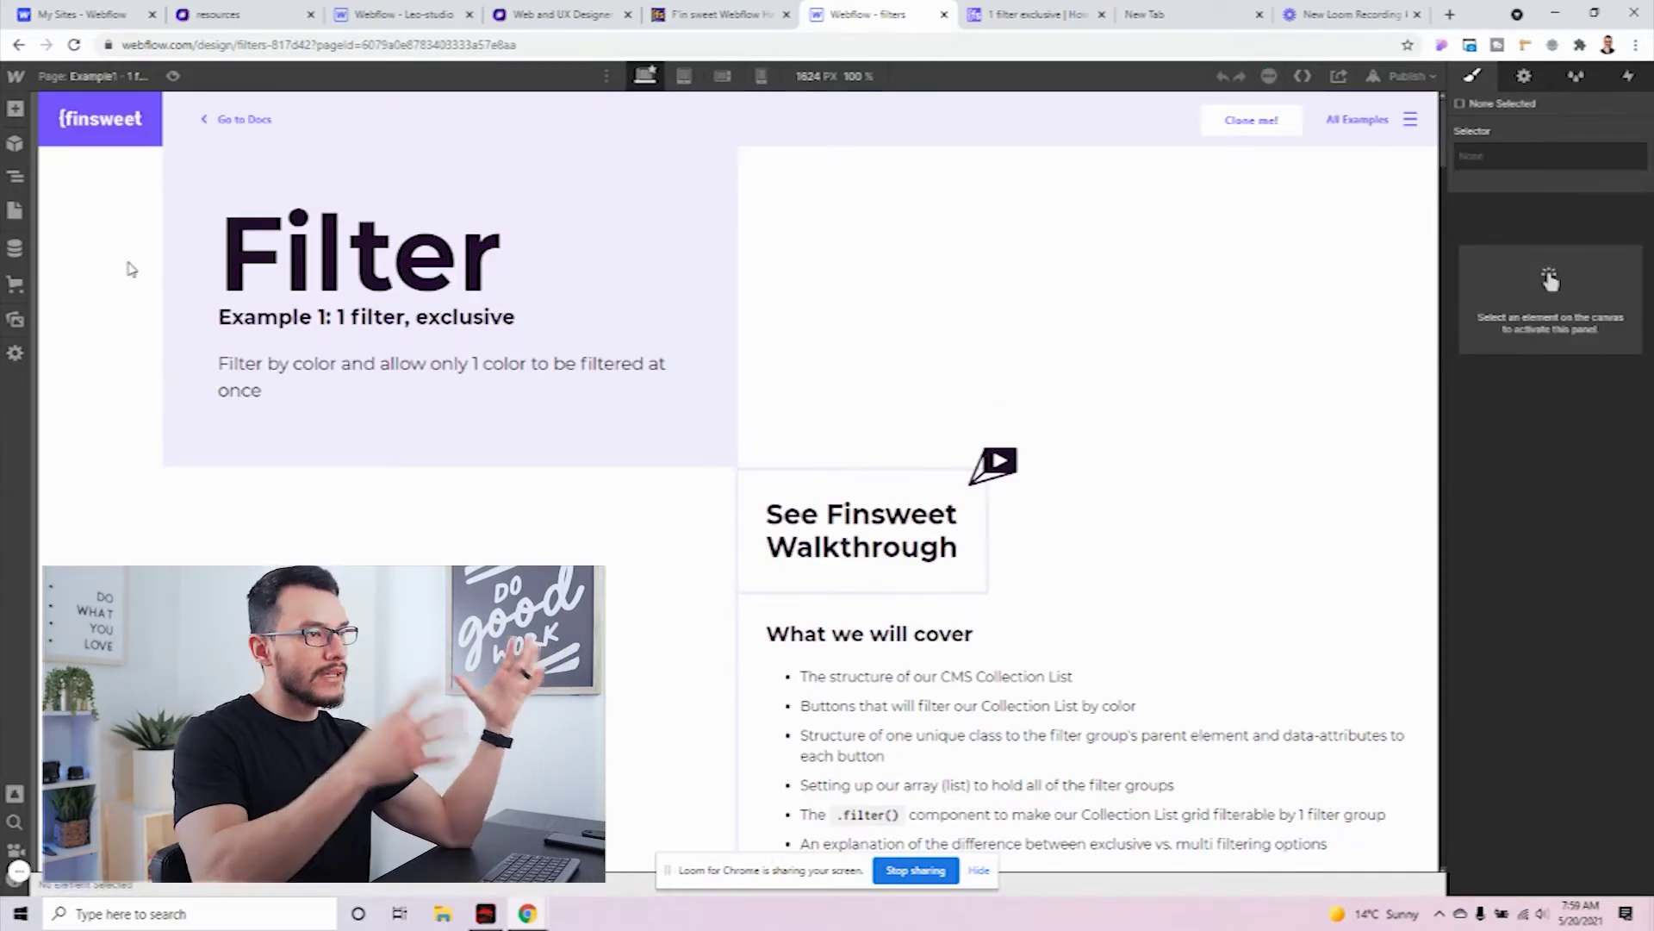
scroll(801, 524, "down", 8)
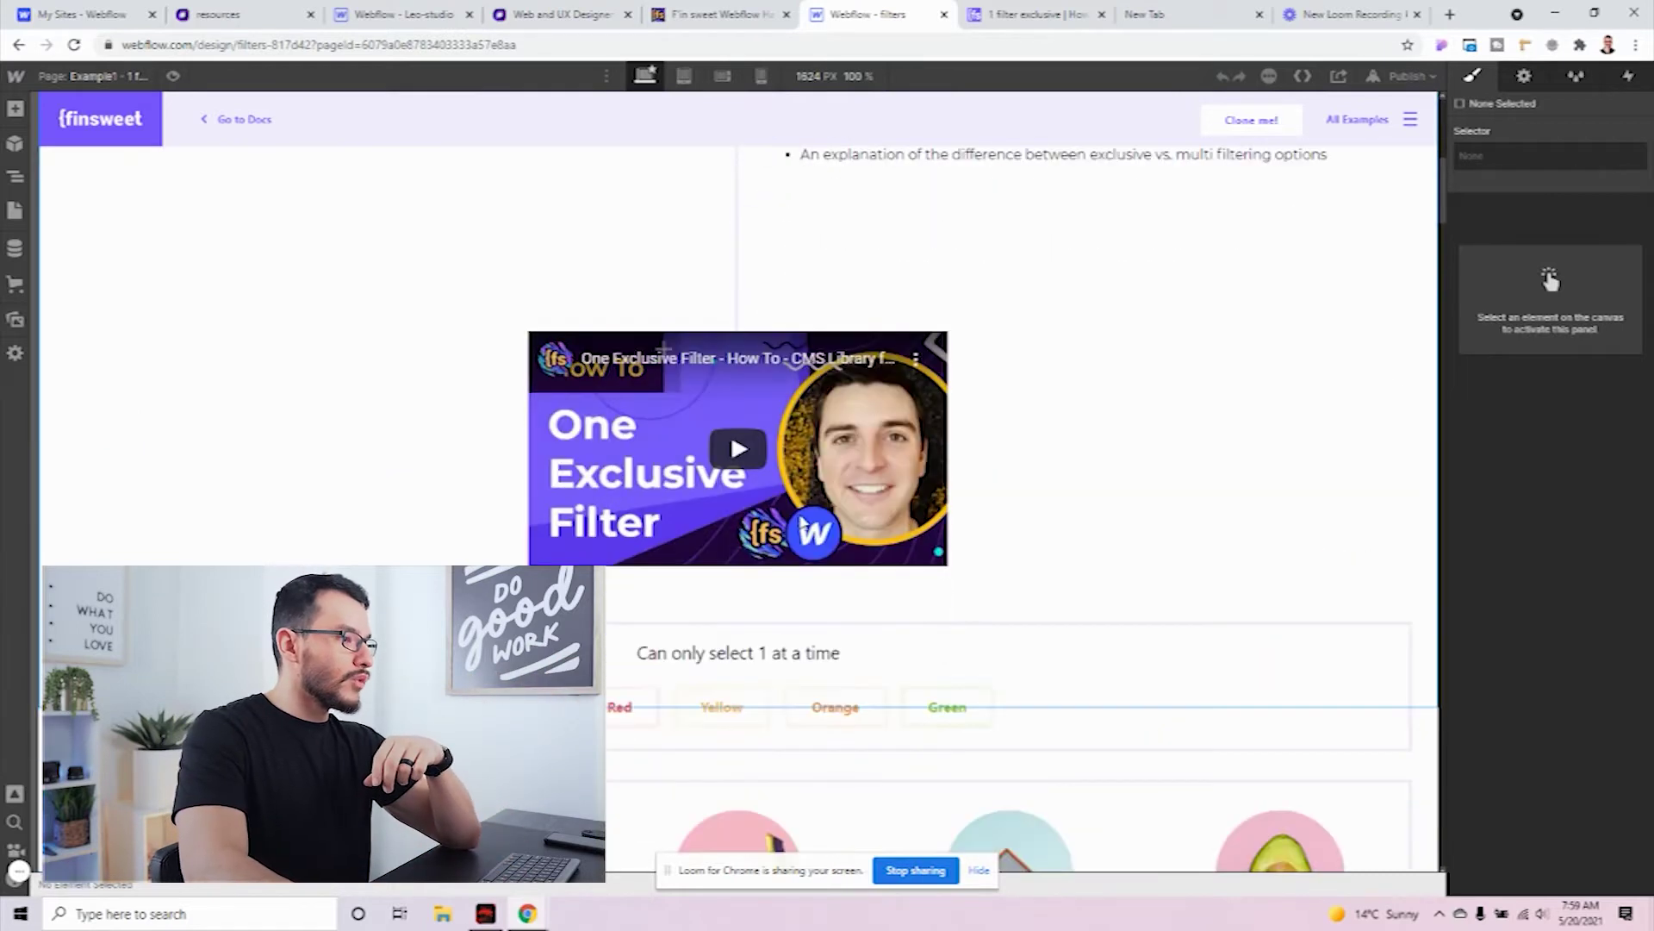
scroll(801, 524, "up", 2)
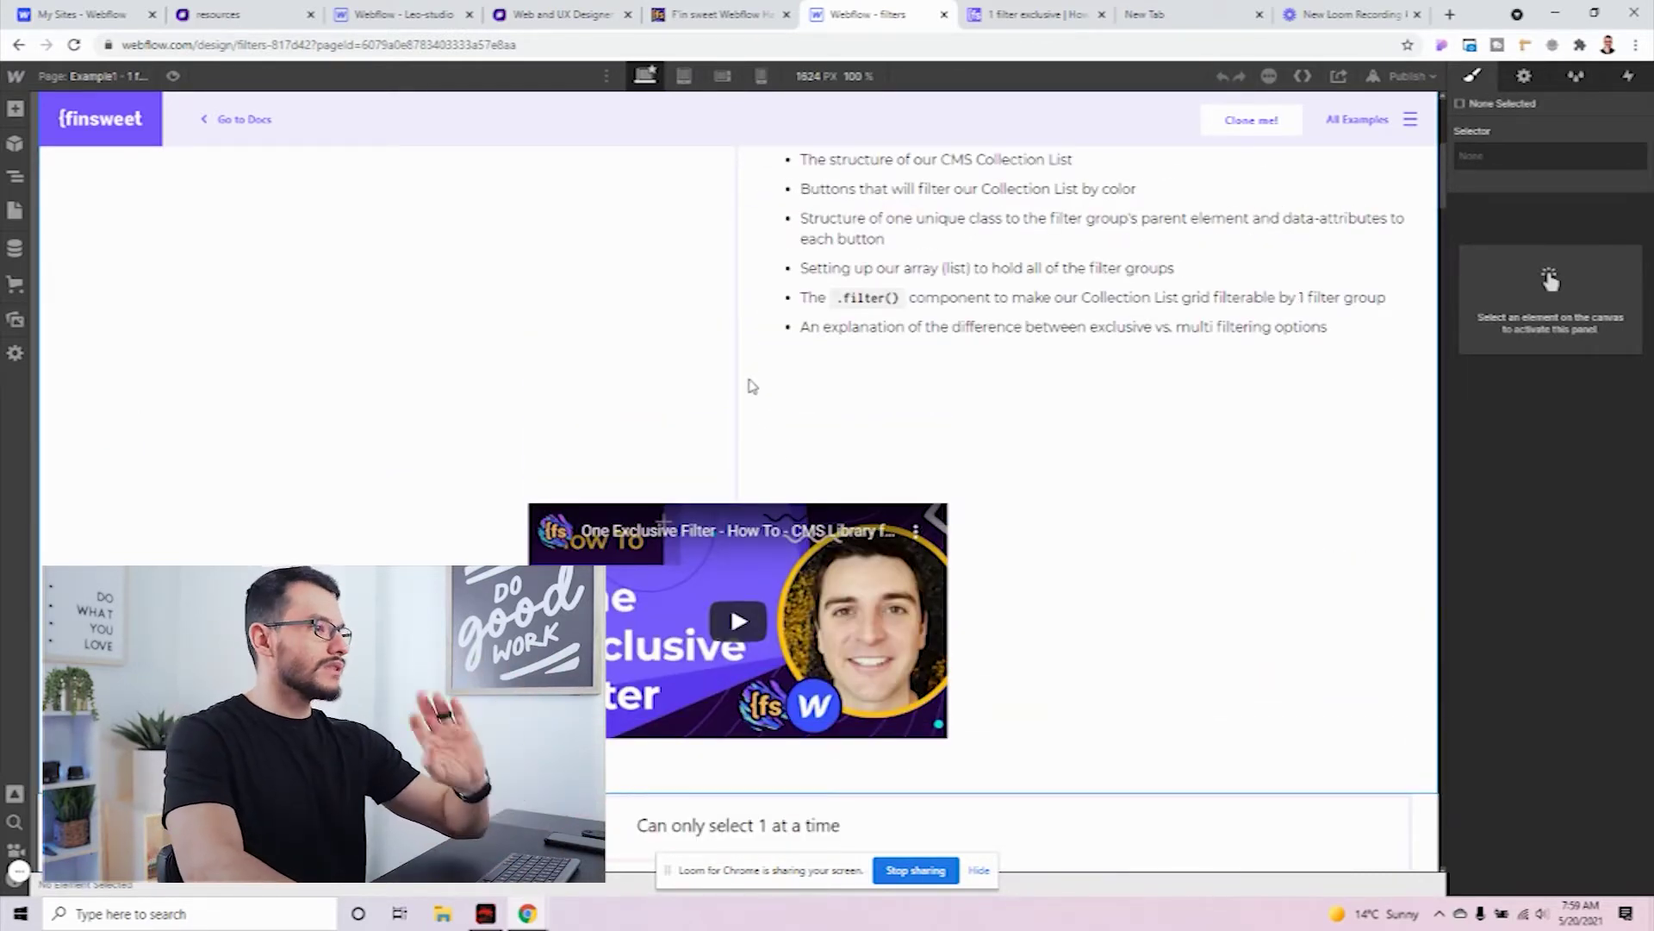
scroll(748, 385, "down", 4)
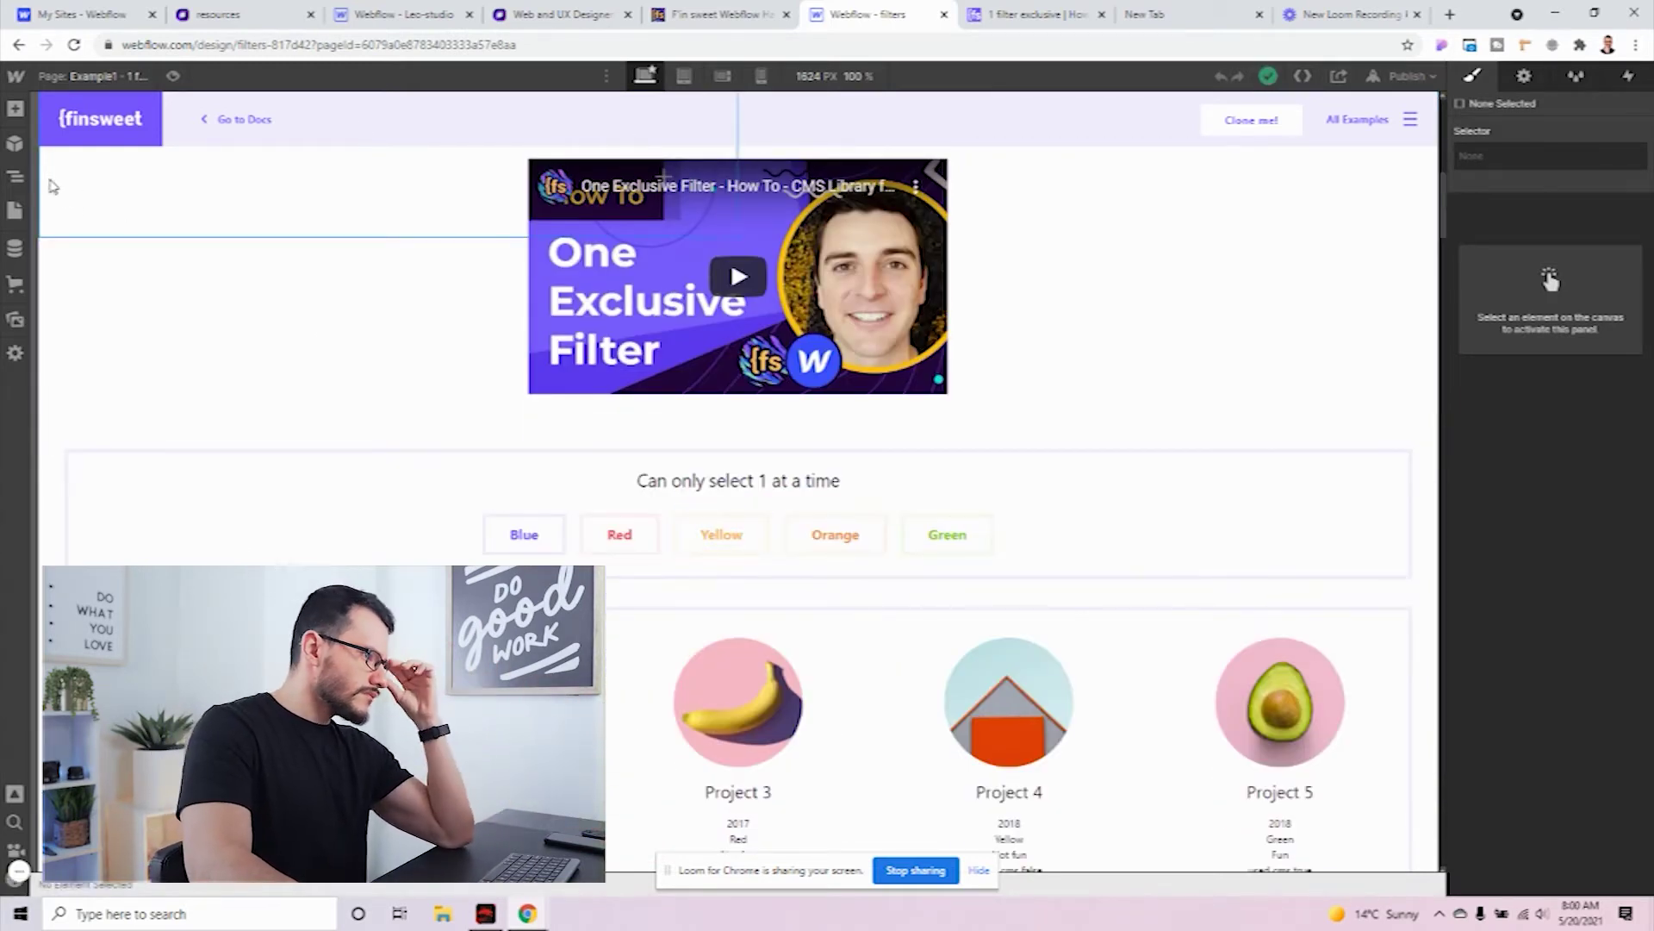
Copy all the custom code before the </body> tag from the Example1 - 1 filter exclusive page's settings
left_click(14, 211)
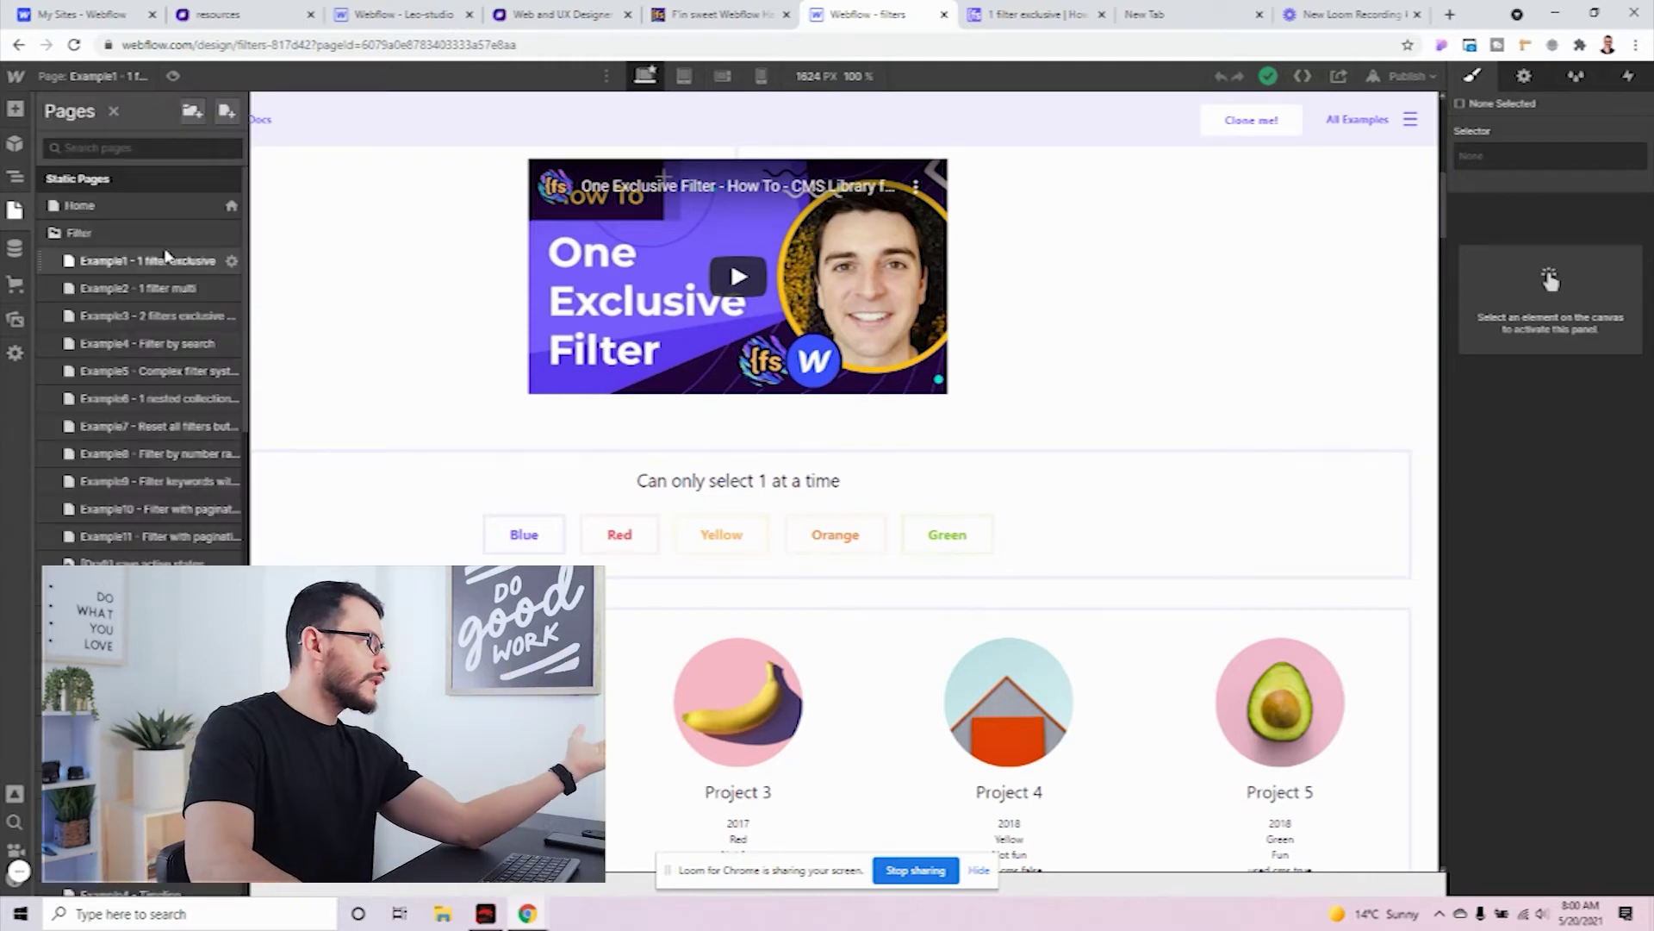
left_click(231, 260)
scroll(586, 439, "down", 15)
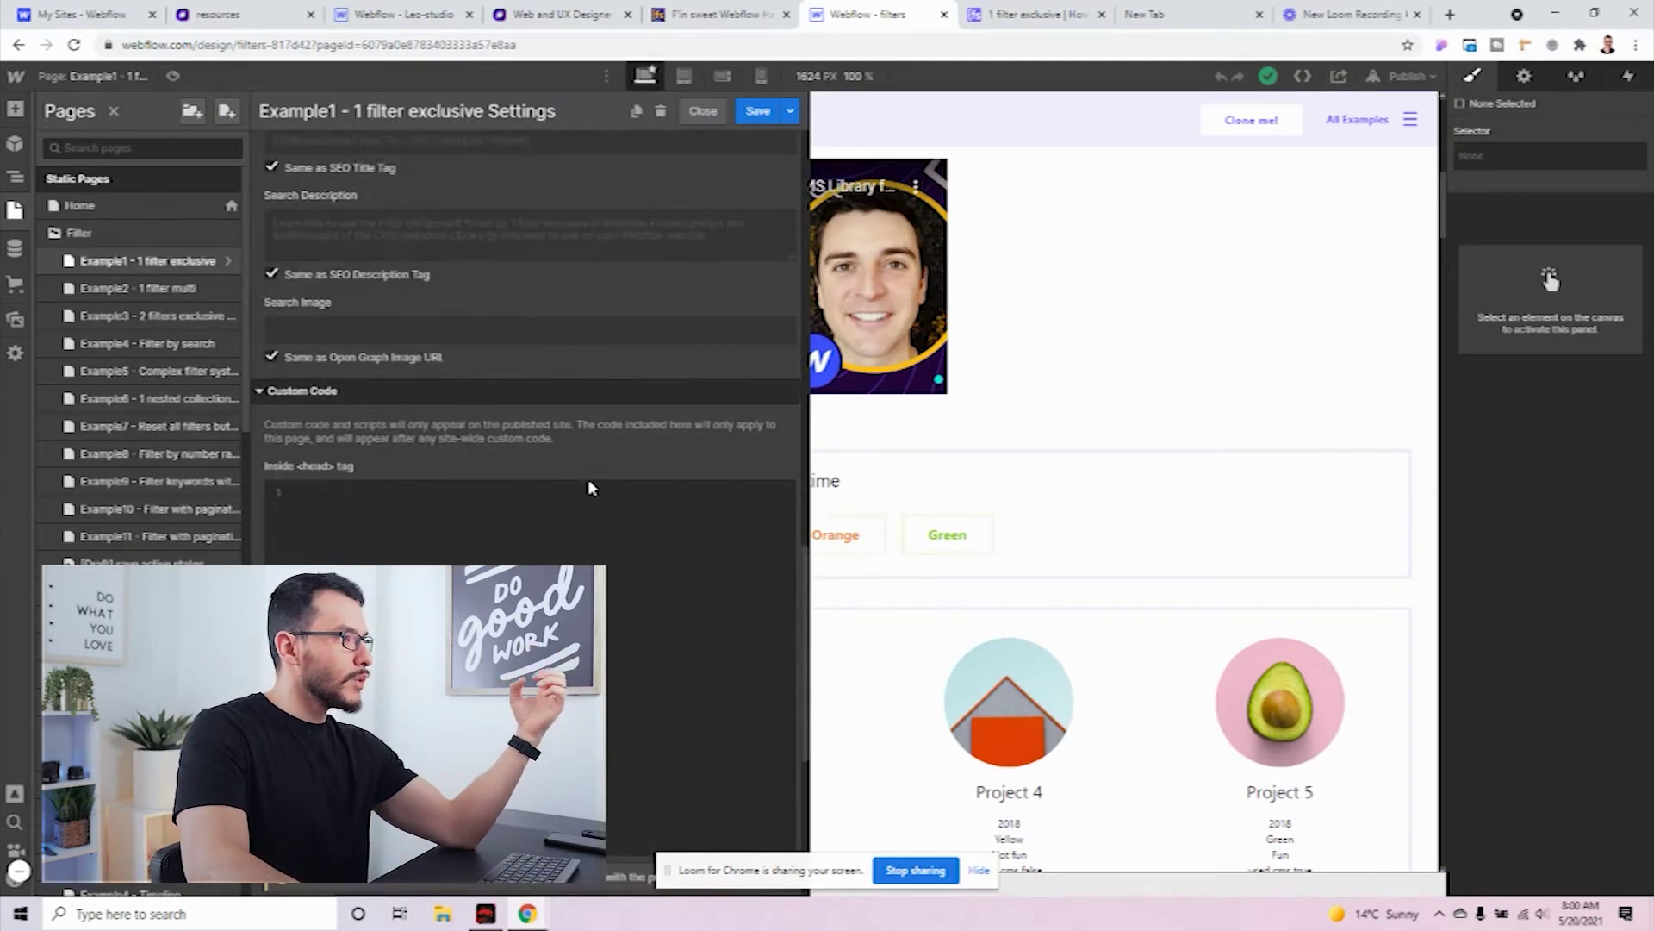
left_click(15, 211)
left_click(15, 211)
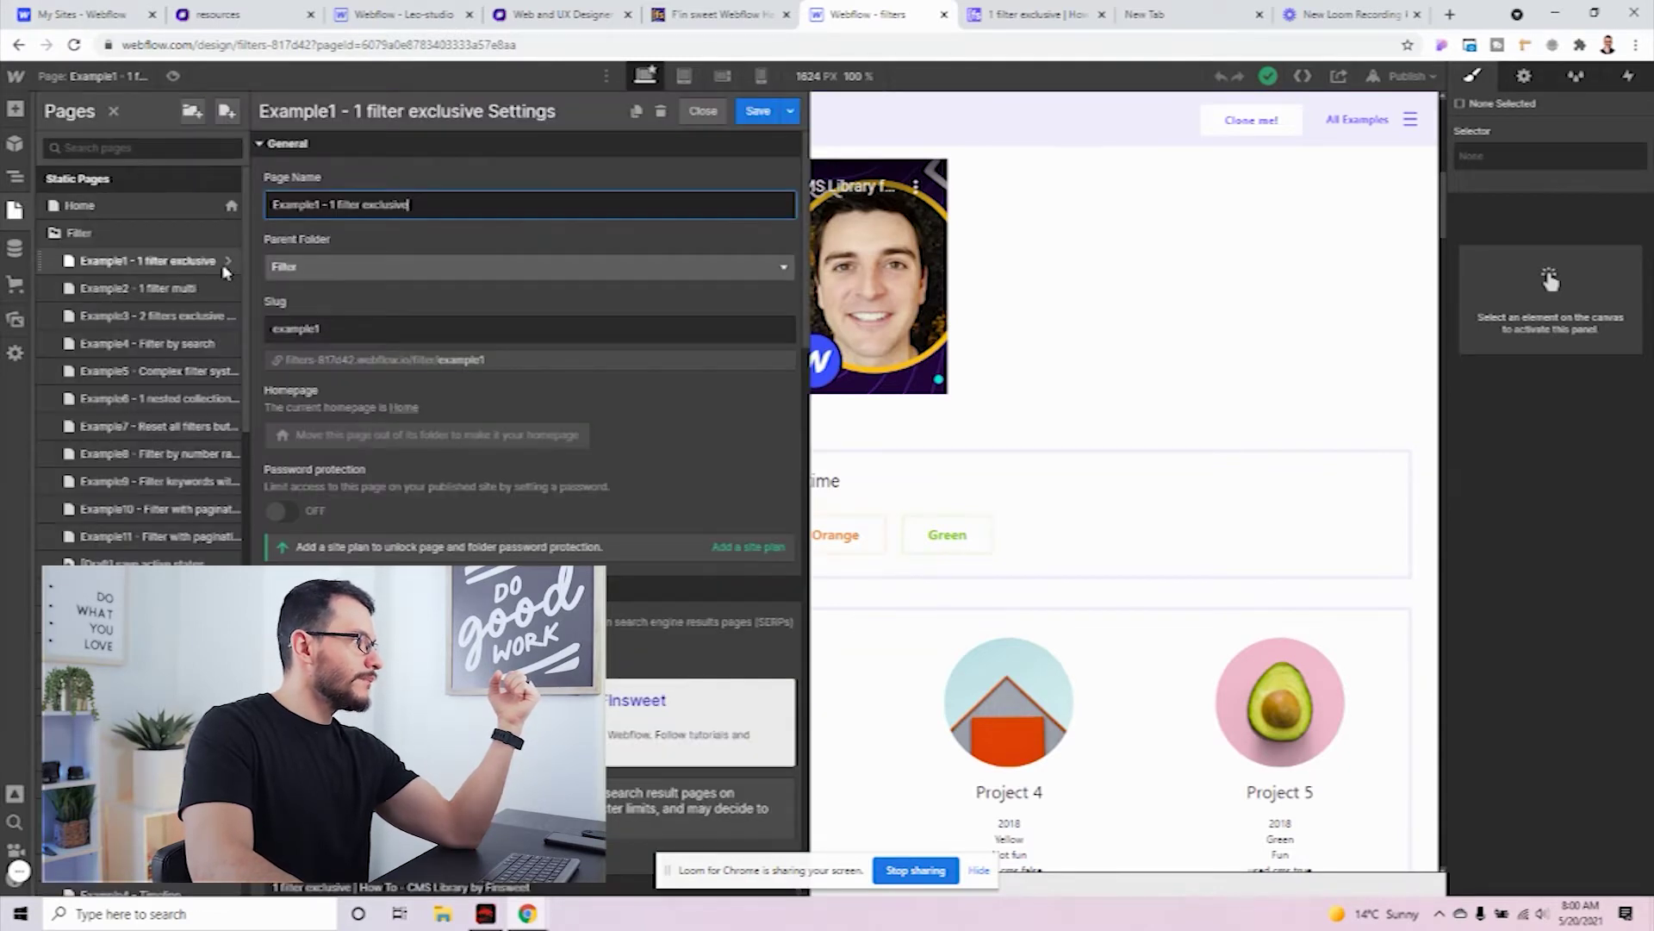
scroll(438, 369, "down", 15)
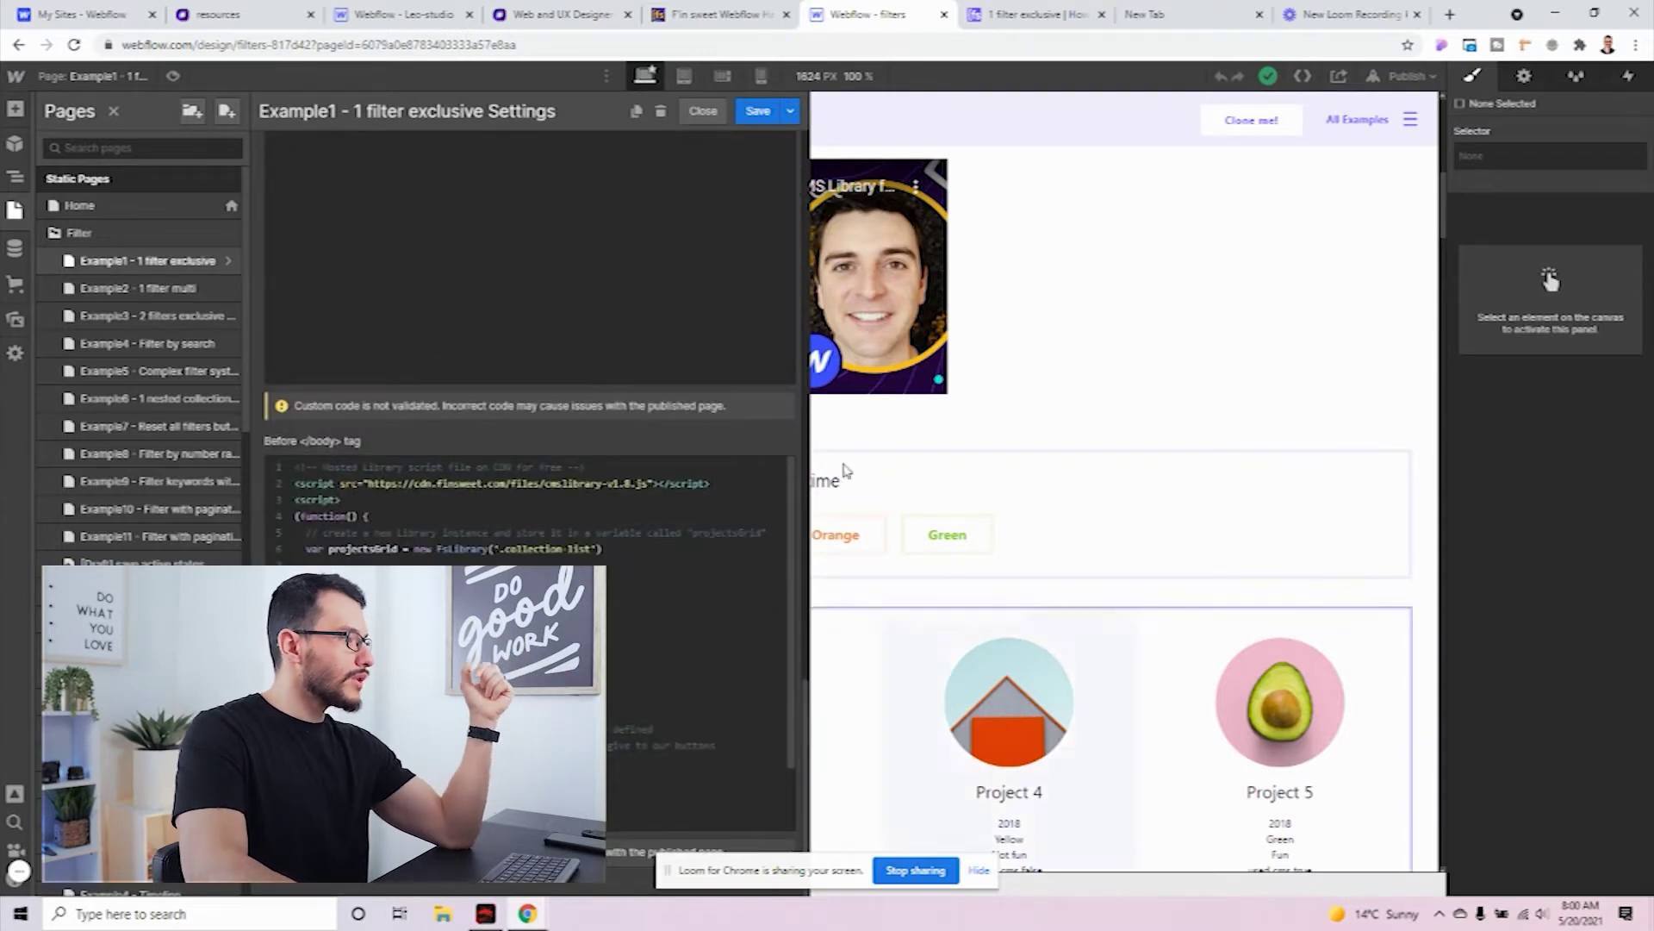
left_click(498, 513)
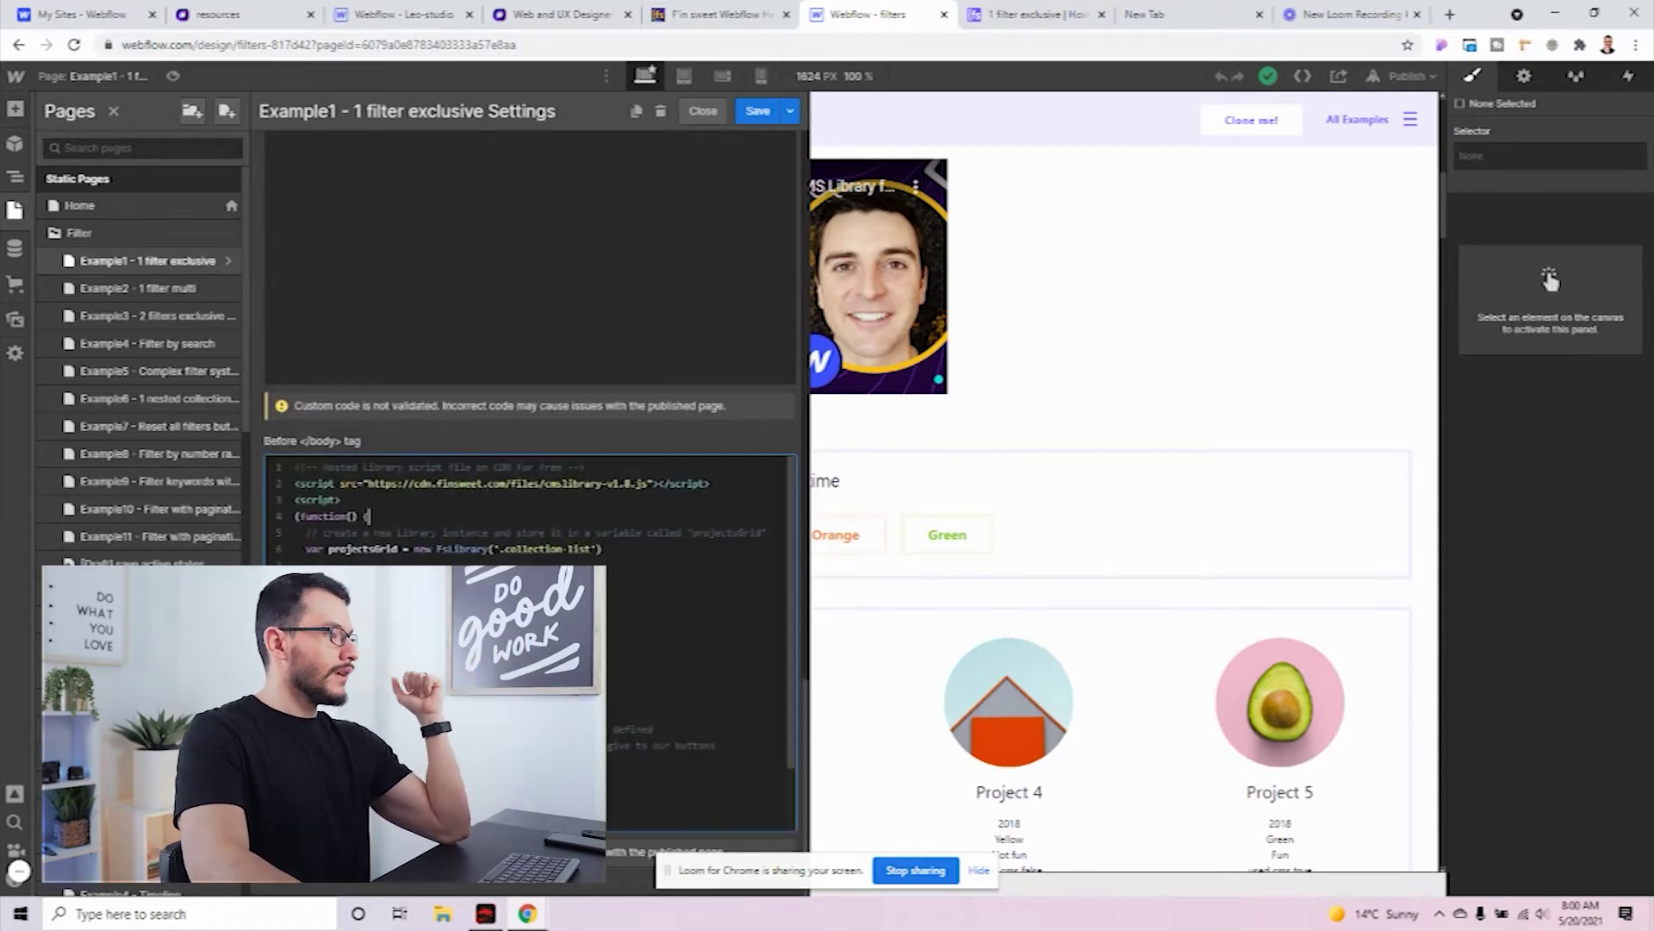
key("ctrl+a")
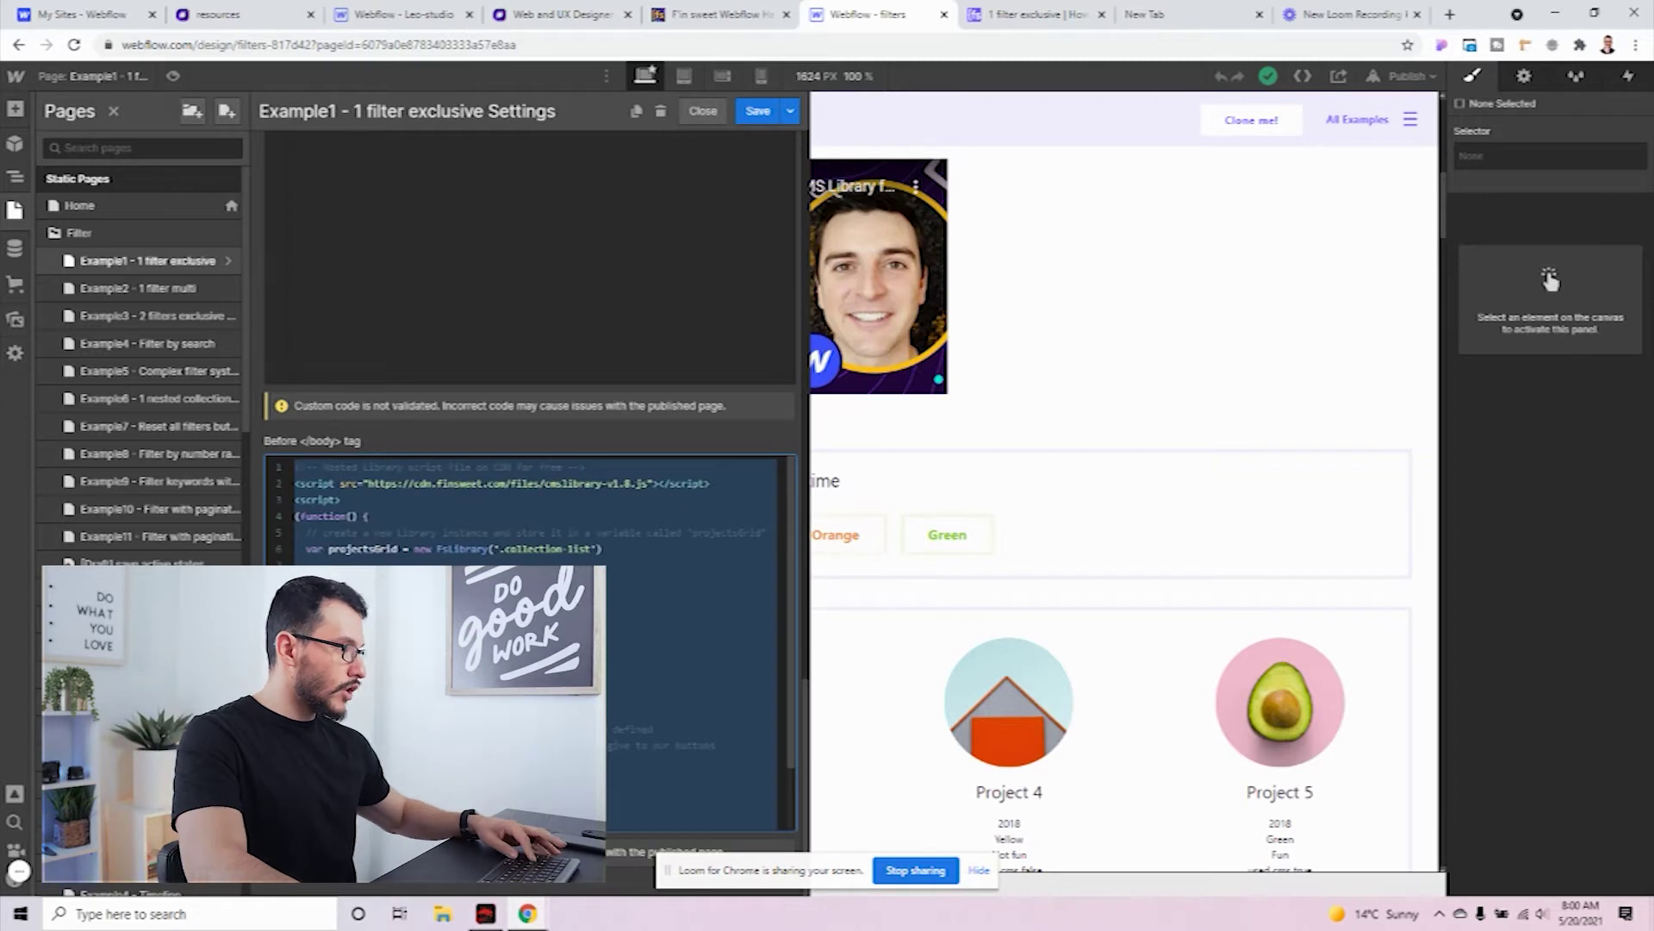
Switch to the Leo-studio project and open the Home page's settings at the custom code before the </body> tag
left_click(433, 12)
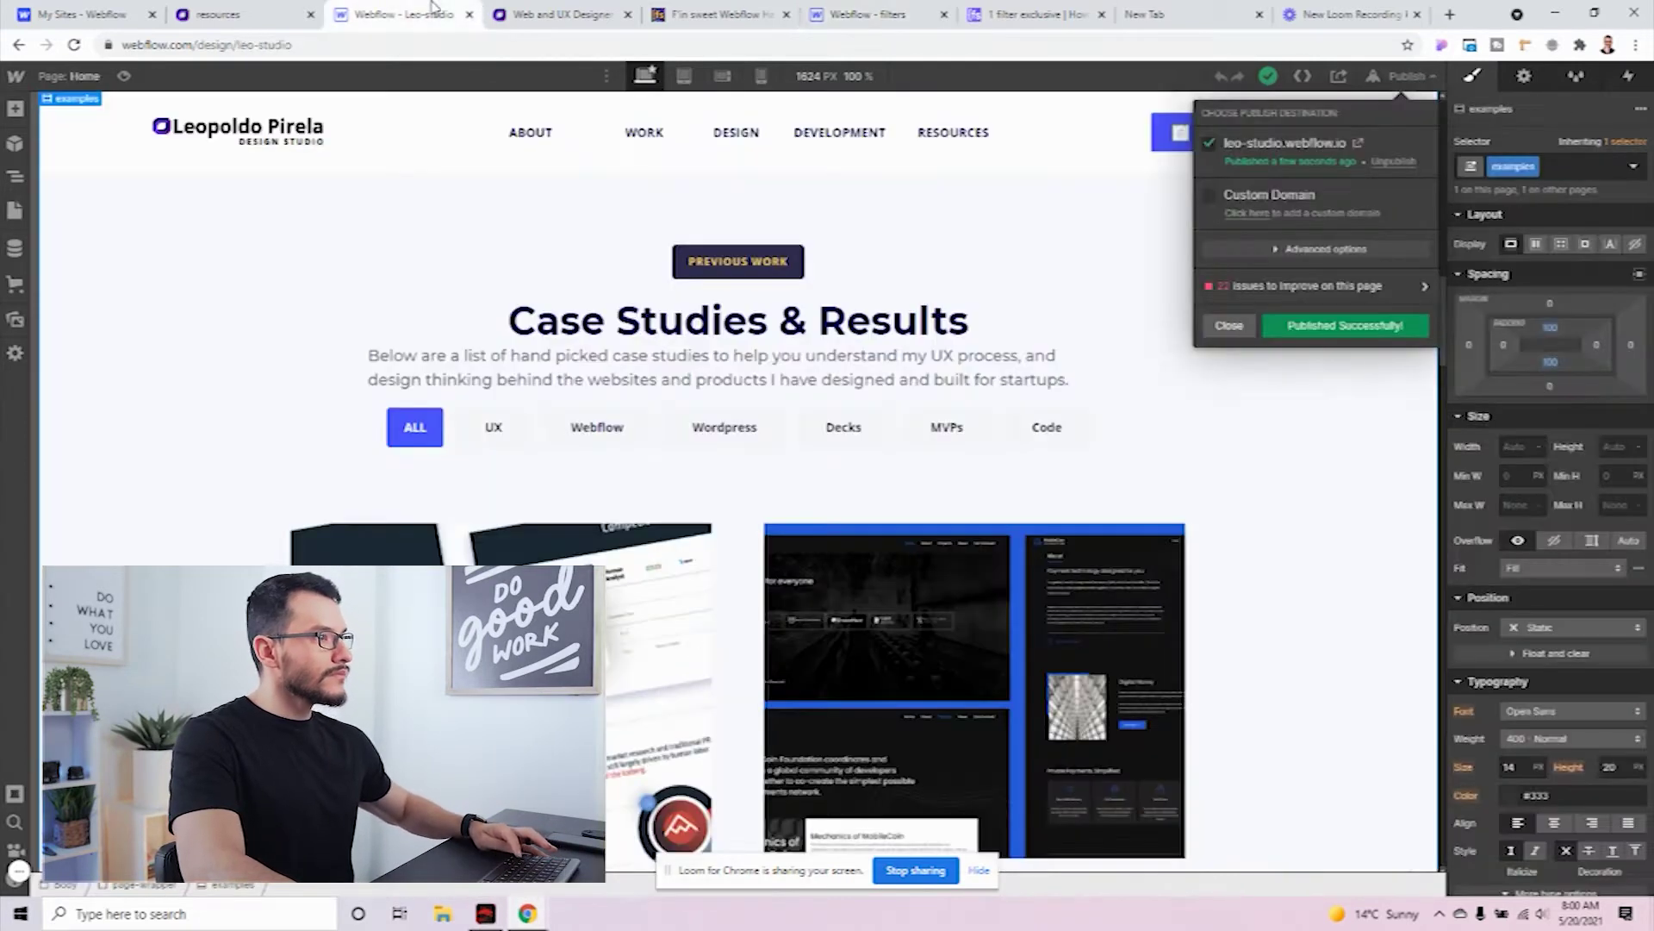
left_click(228, 10)
left_click(463, 9)
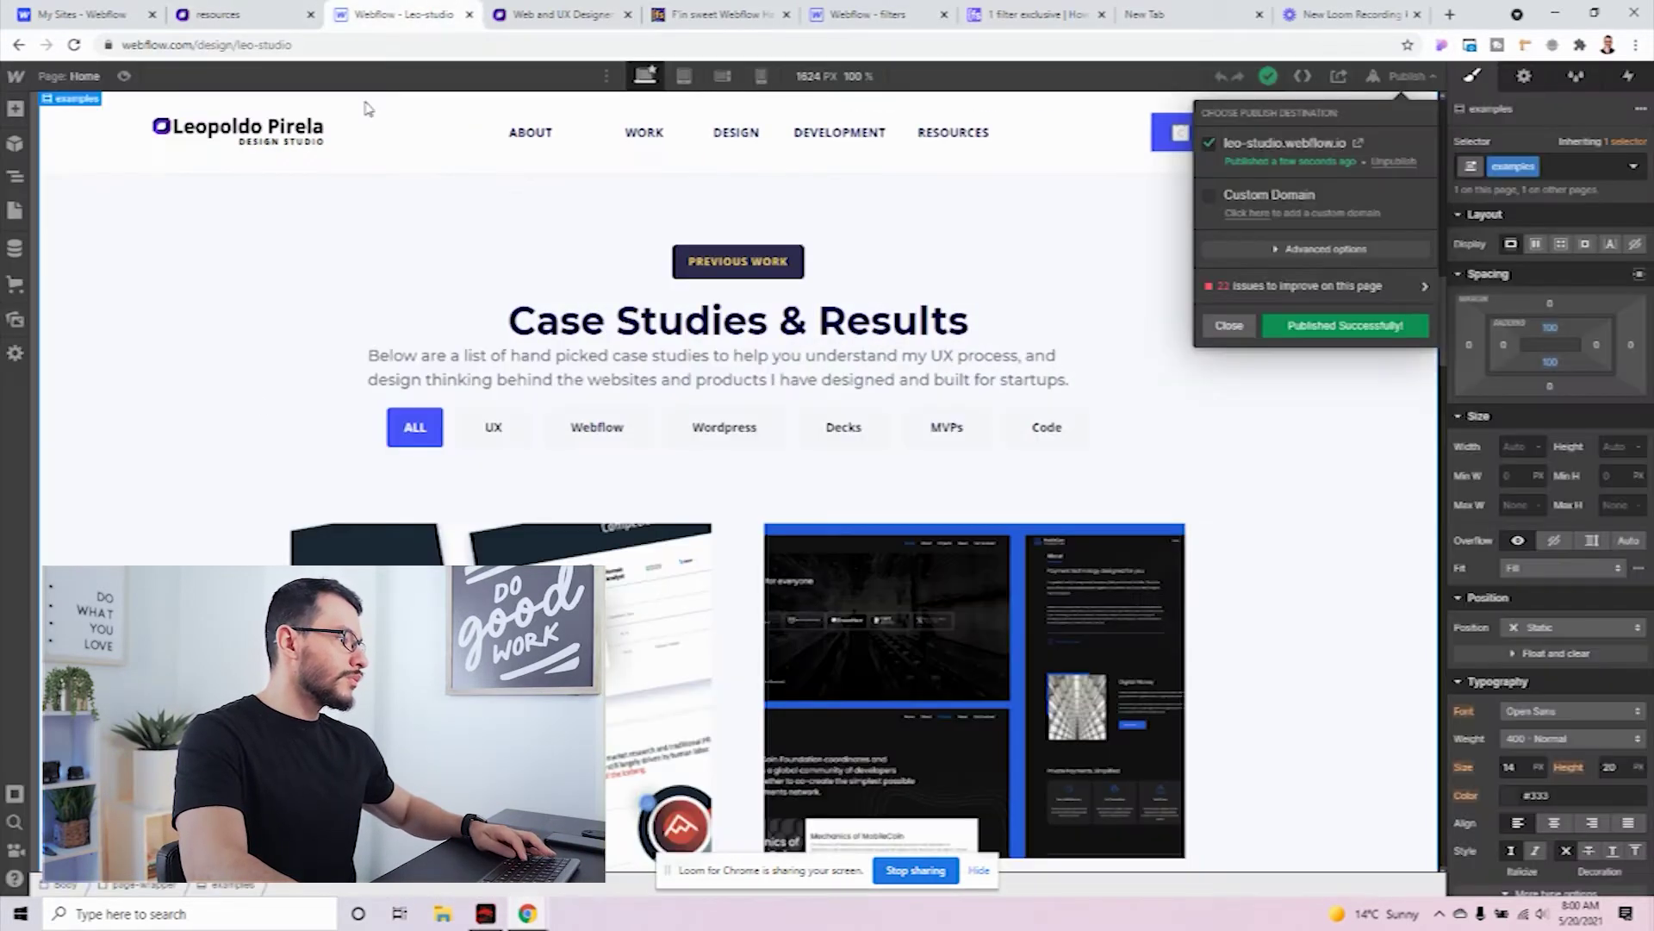
left_click(13, 207)
left_click(14, 209)
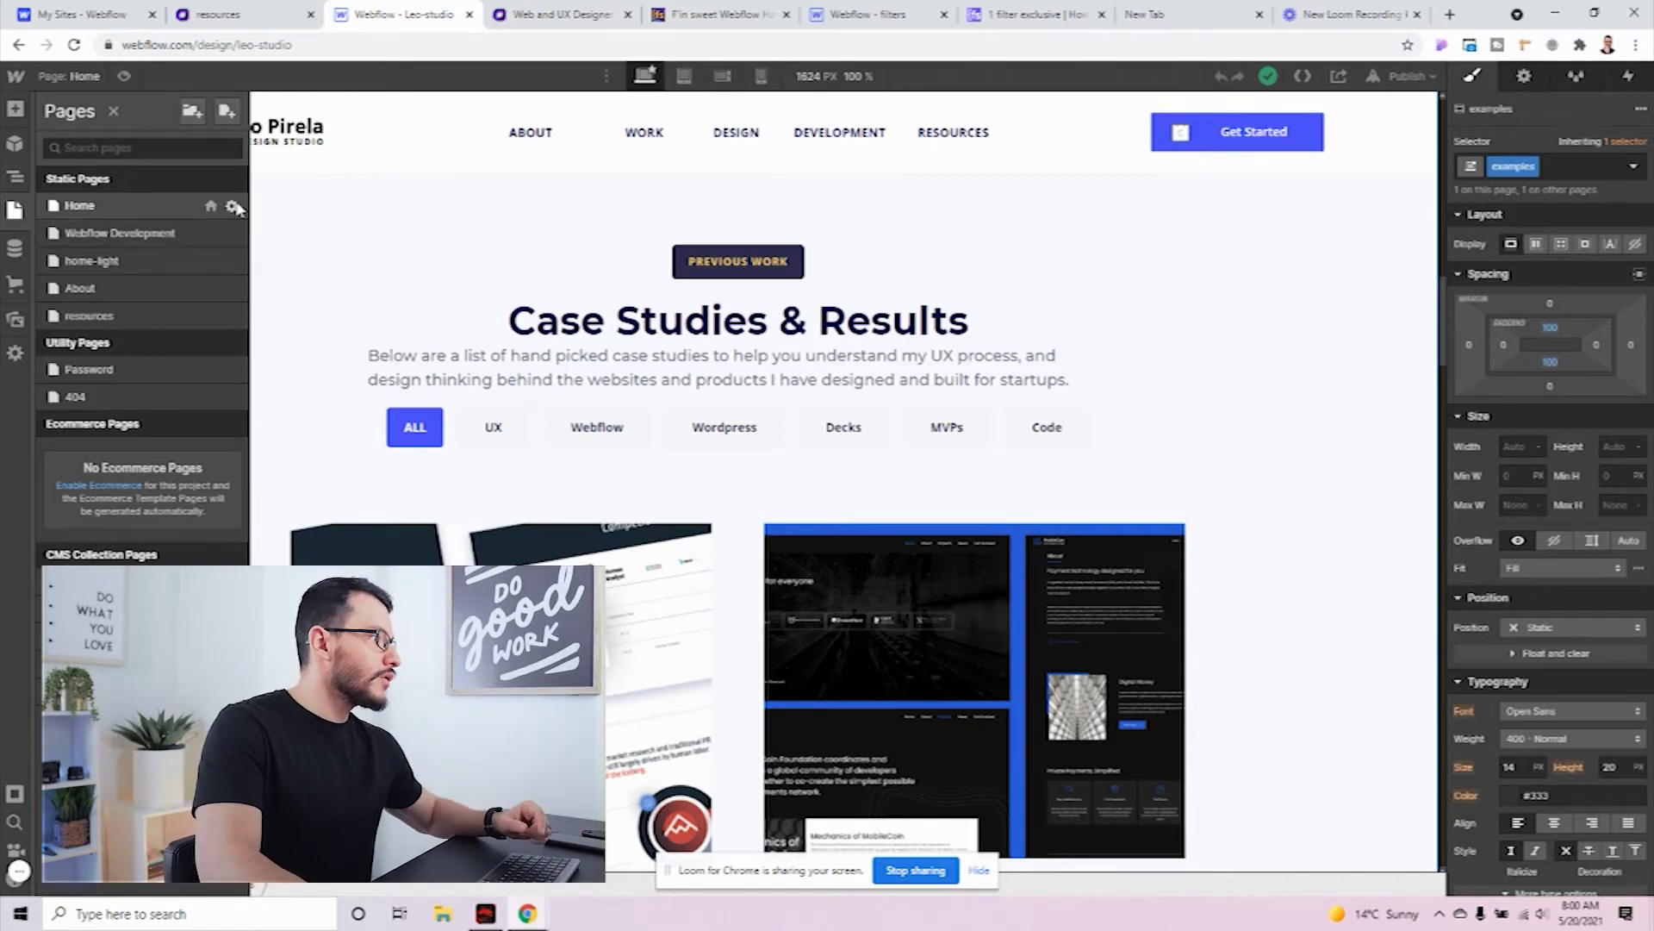
left_click(237, 207)
scroll(580, 513, "down", 15)
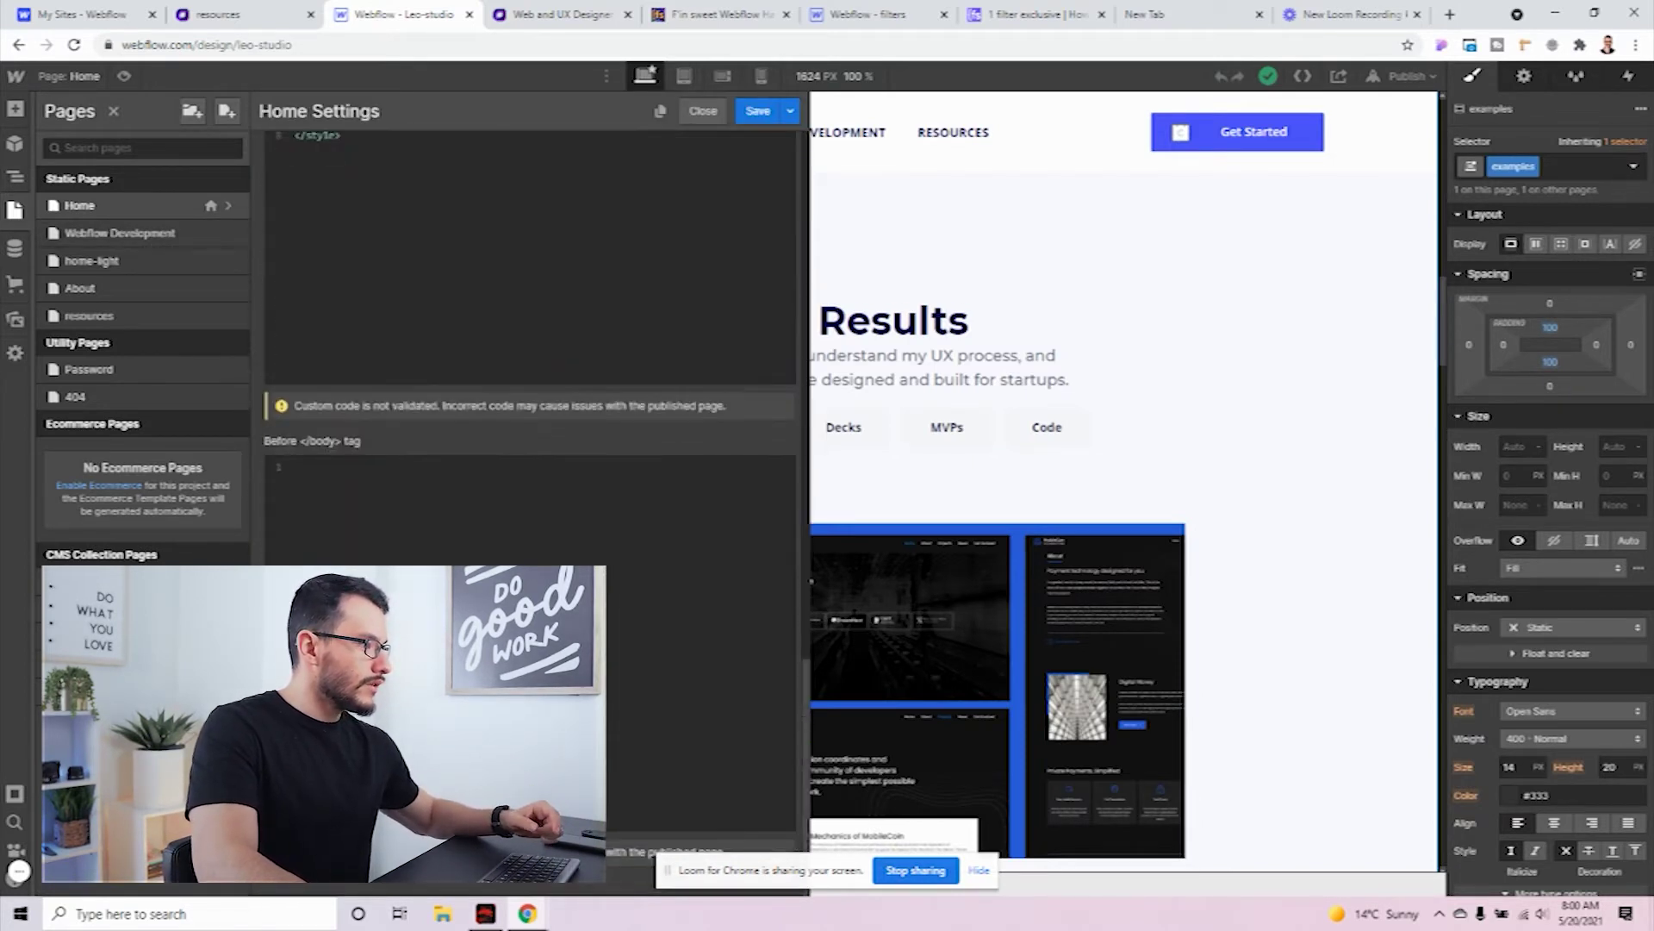
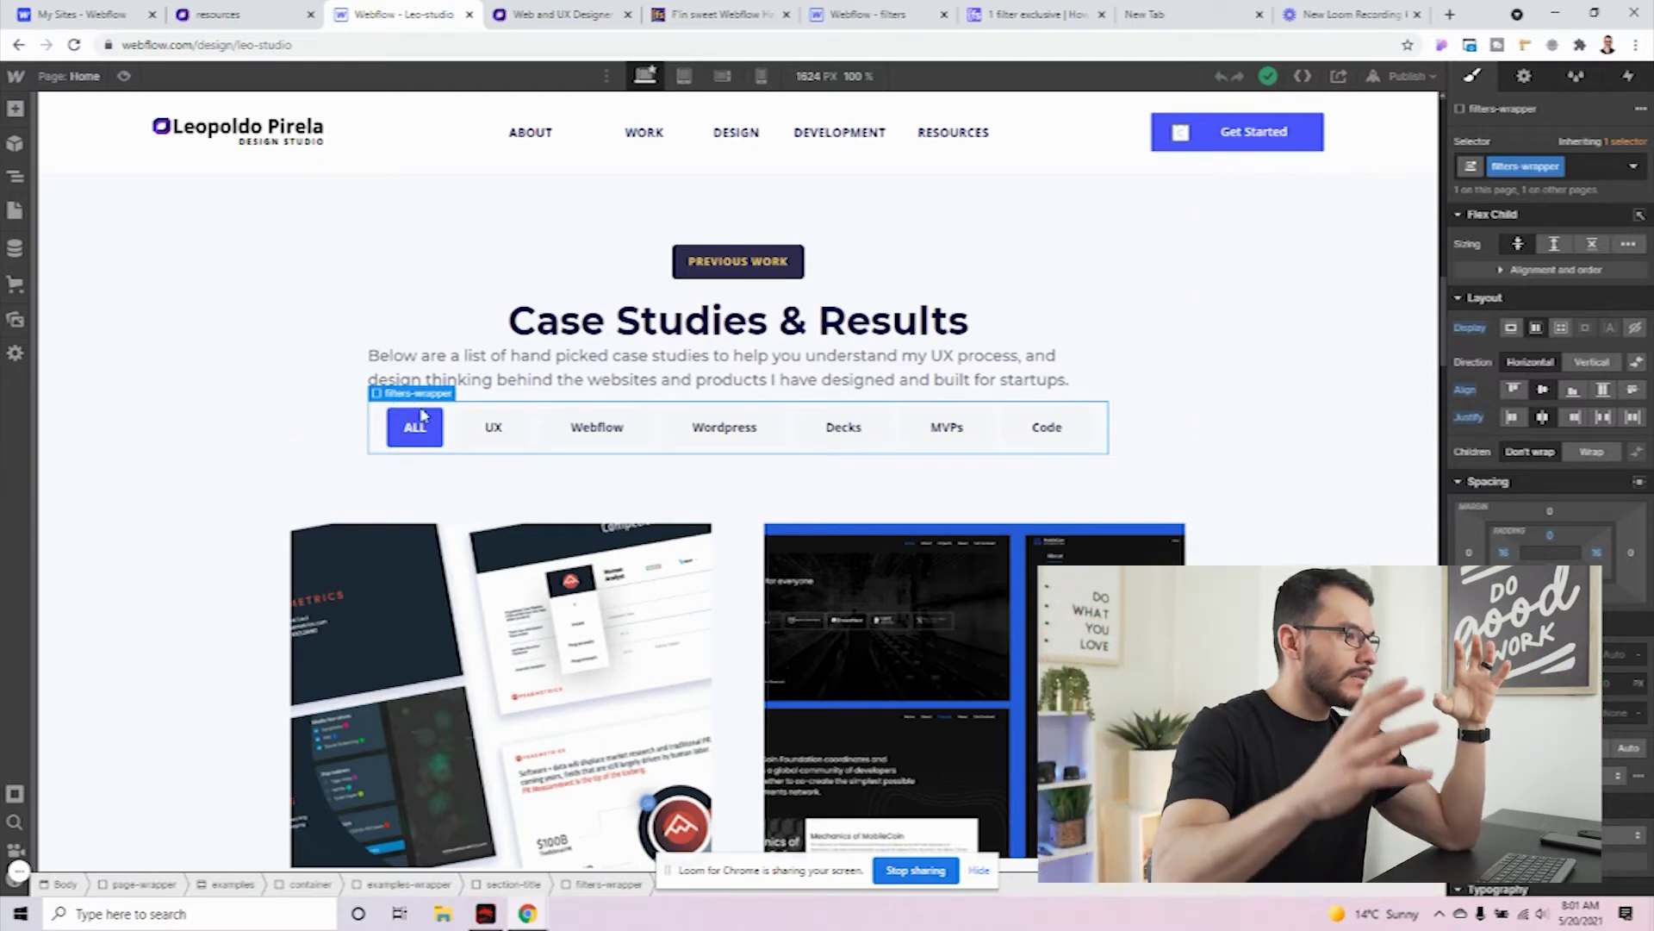
Rename the class of the case studies collection list, the parent of Collection Item 2, to case-studies-list
left_click(362, 525)
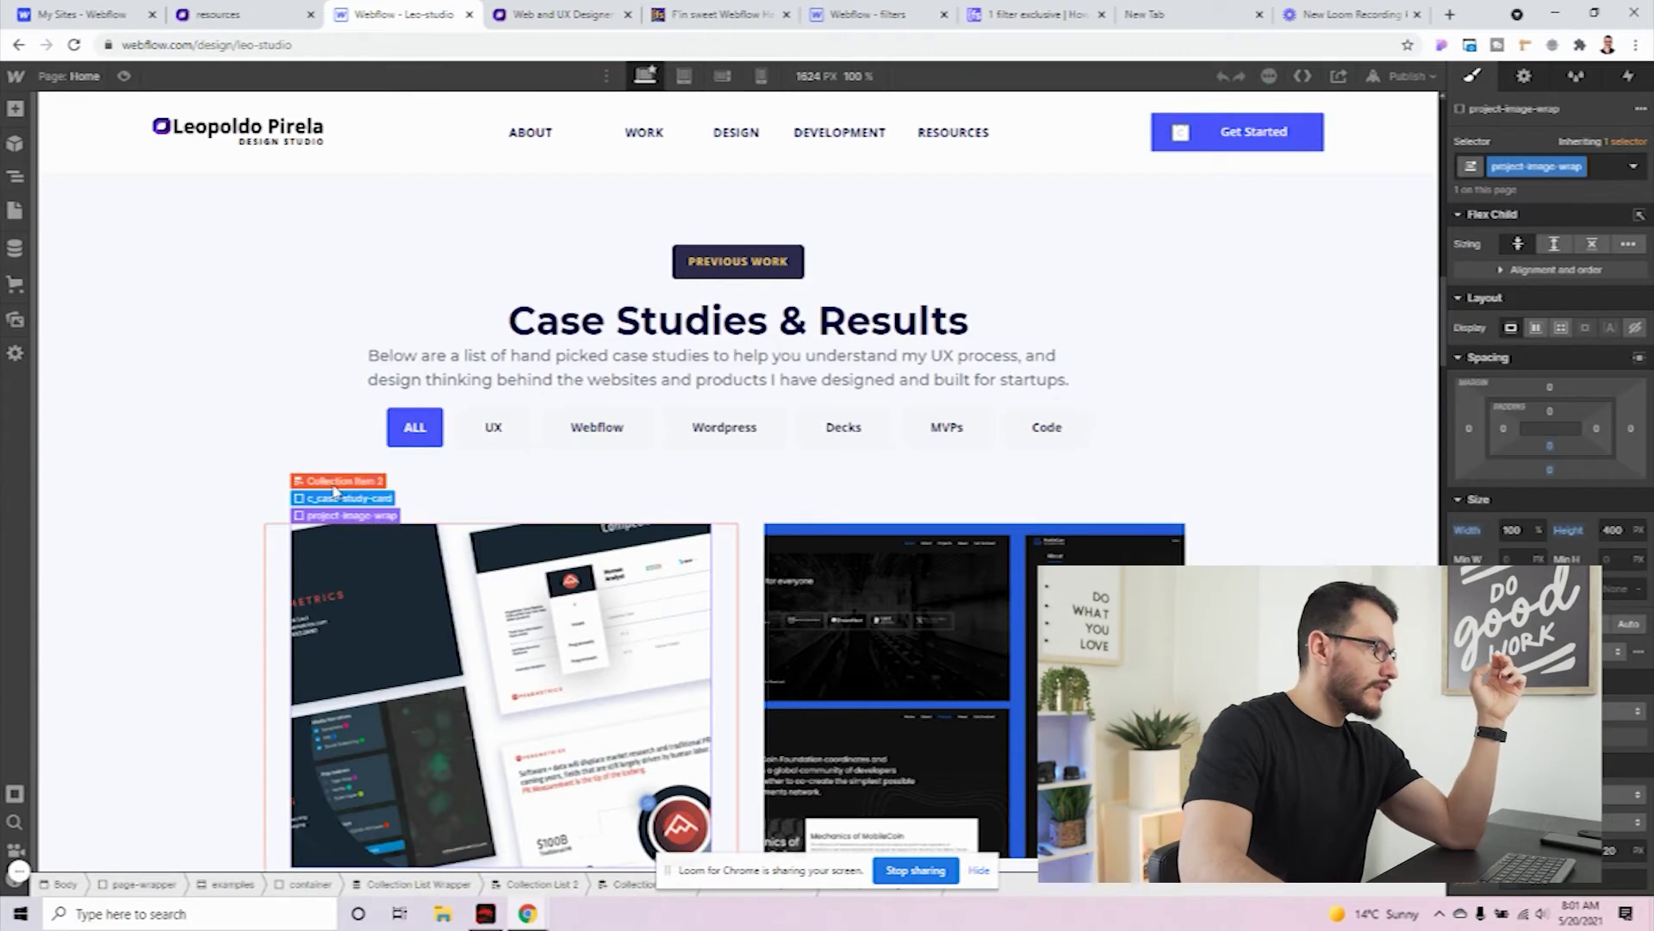
left_click(336, 481)
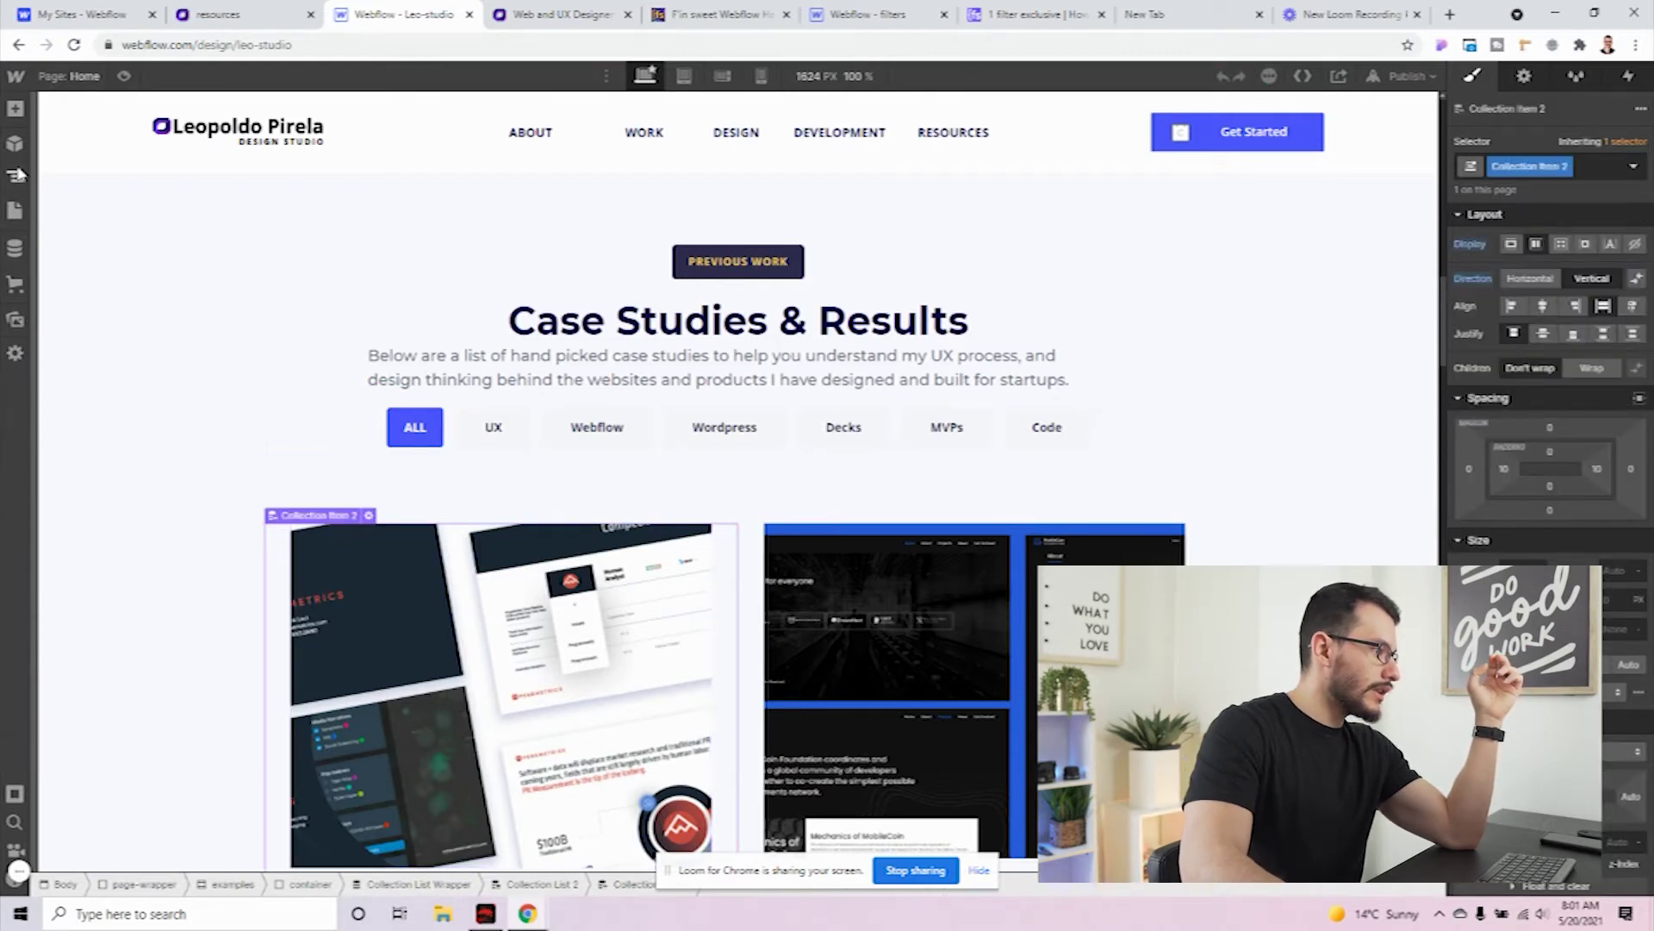
left_click(17, 175)
left_click(164, 660)
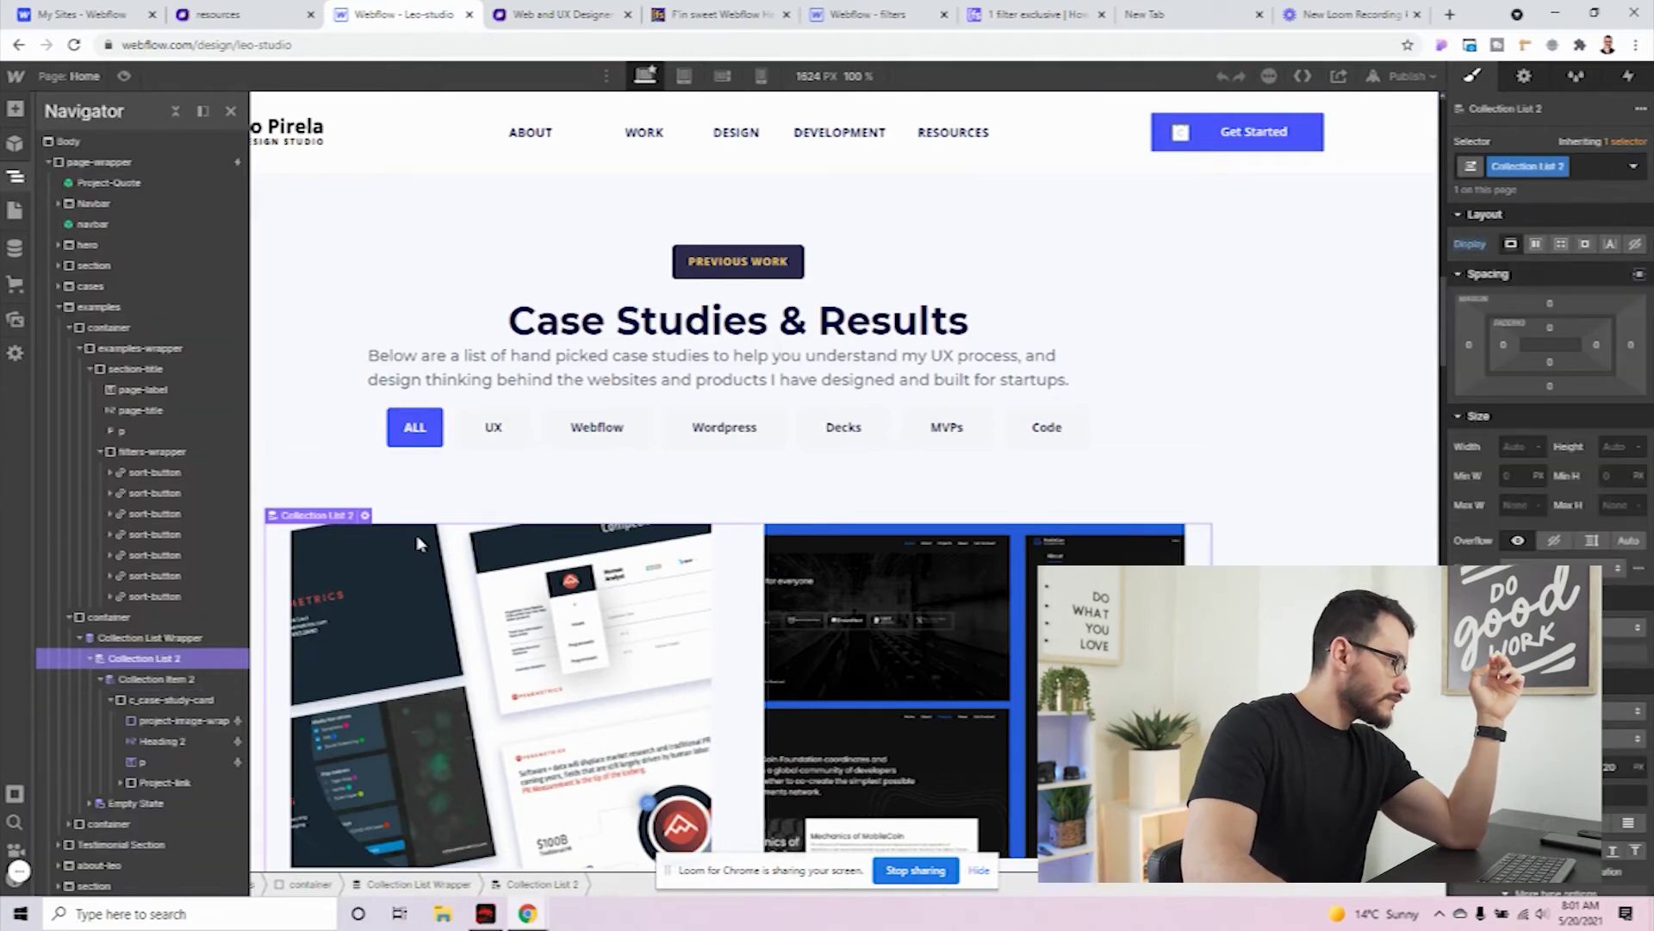
left_click(1532, 173)
type("case-studies-list")
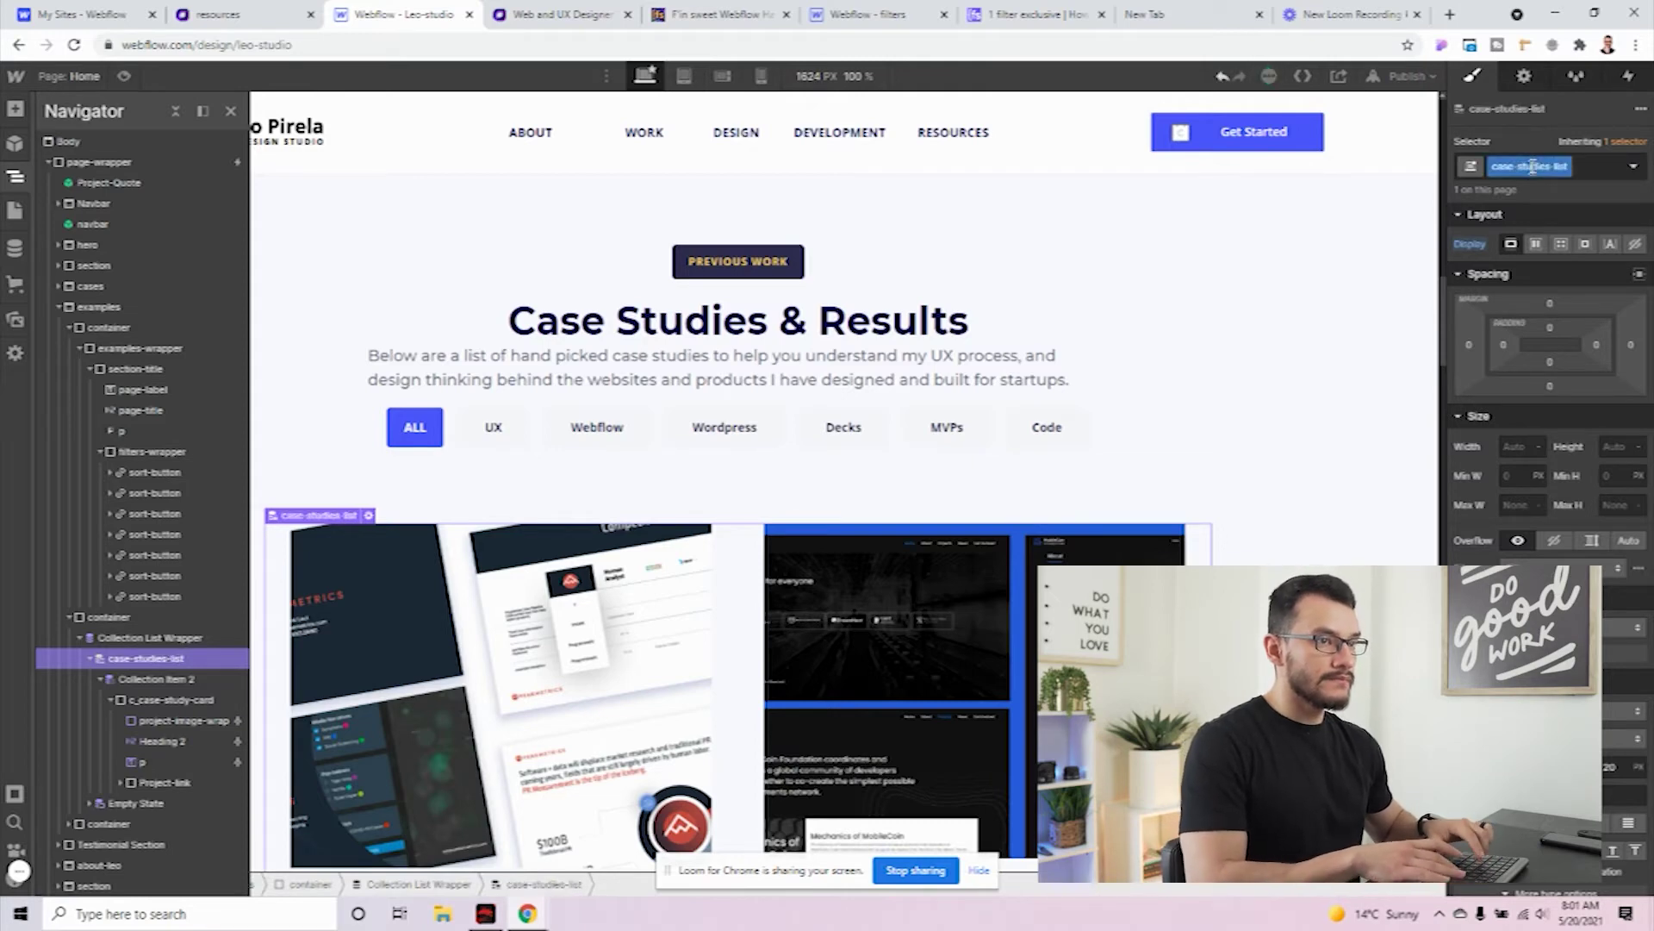
key("super")
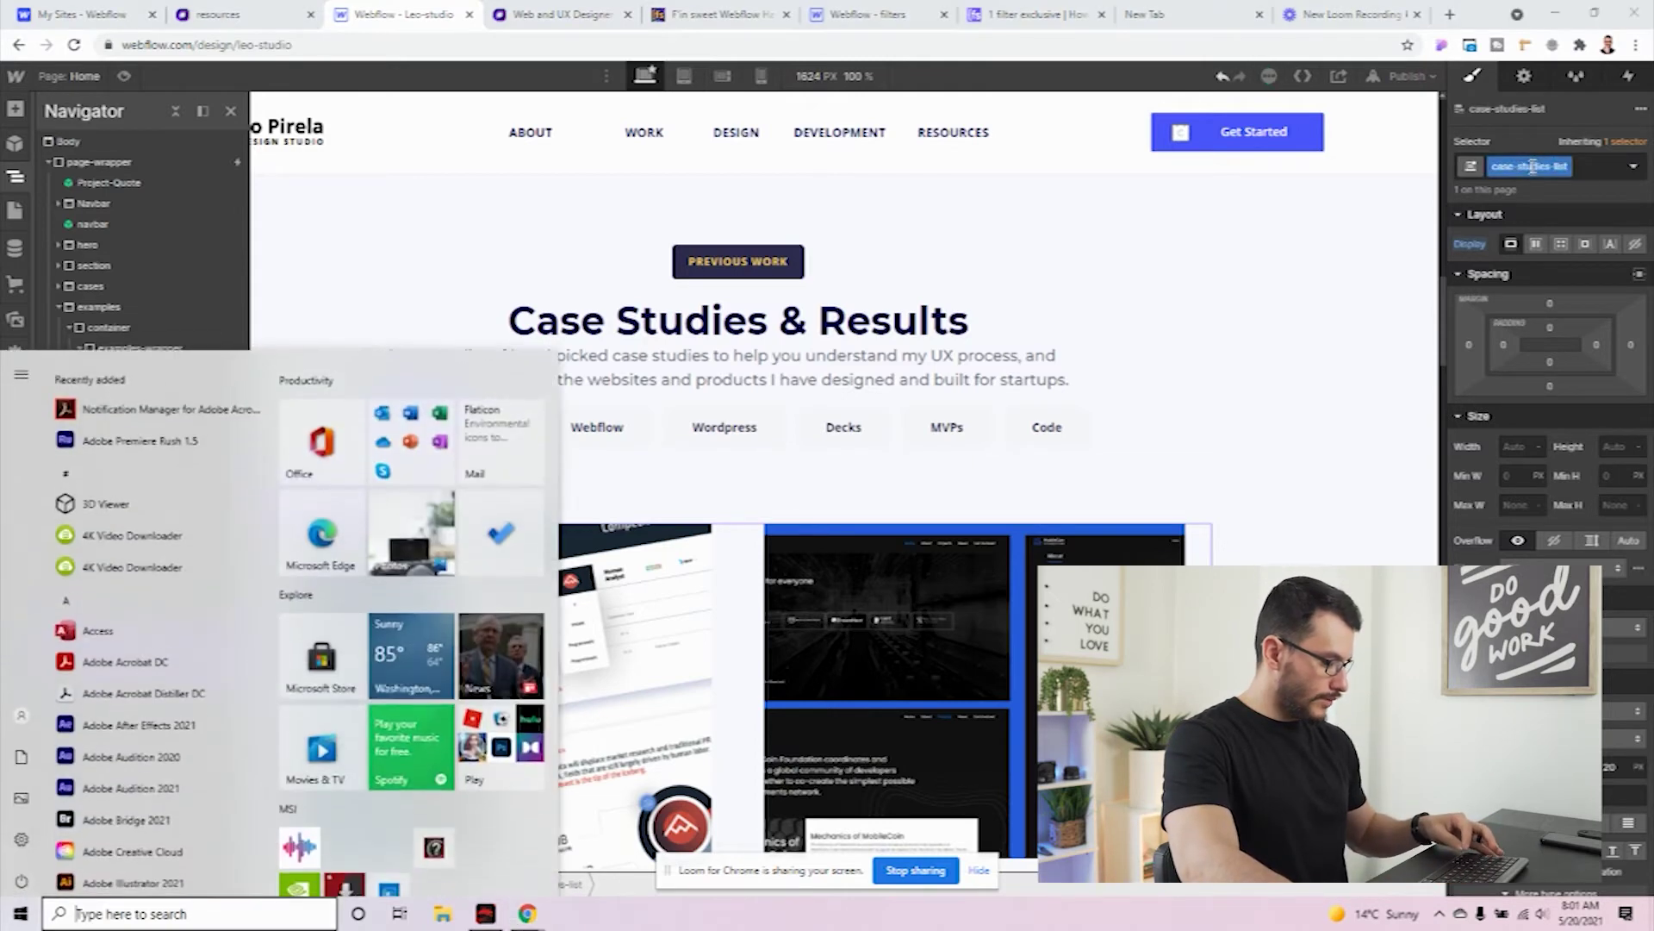
key("super")
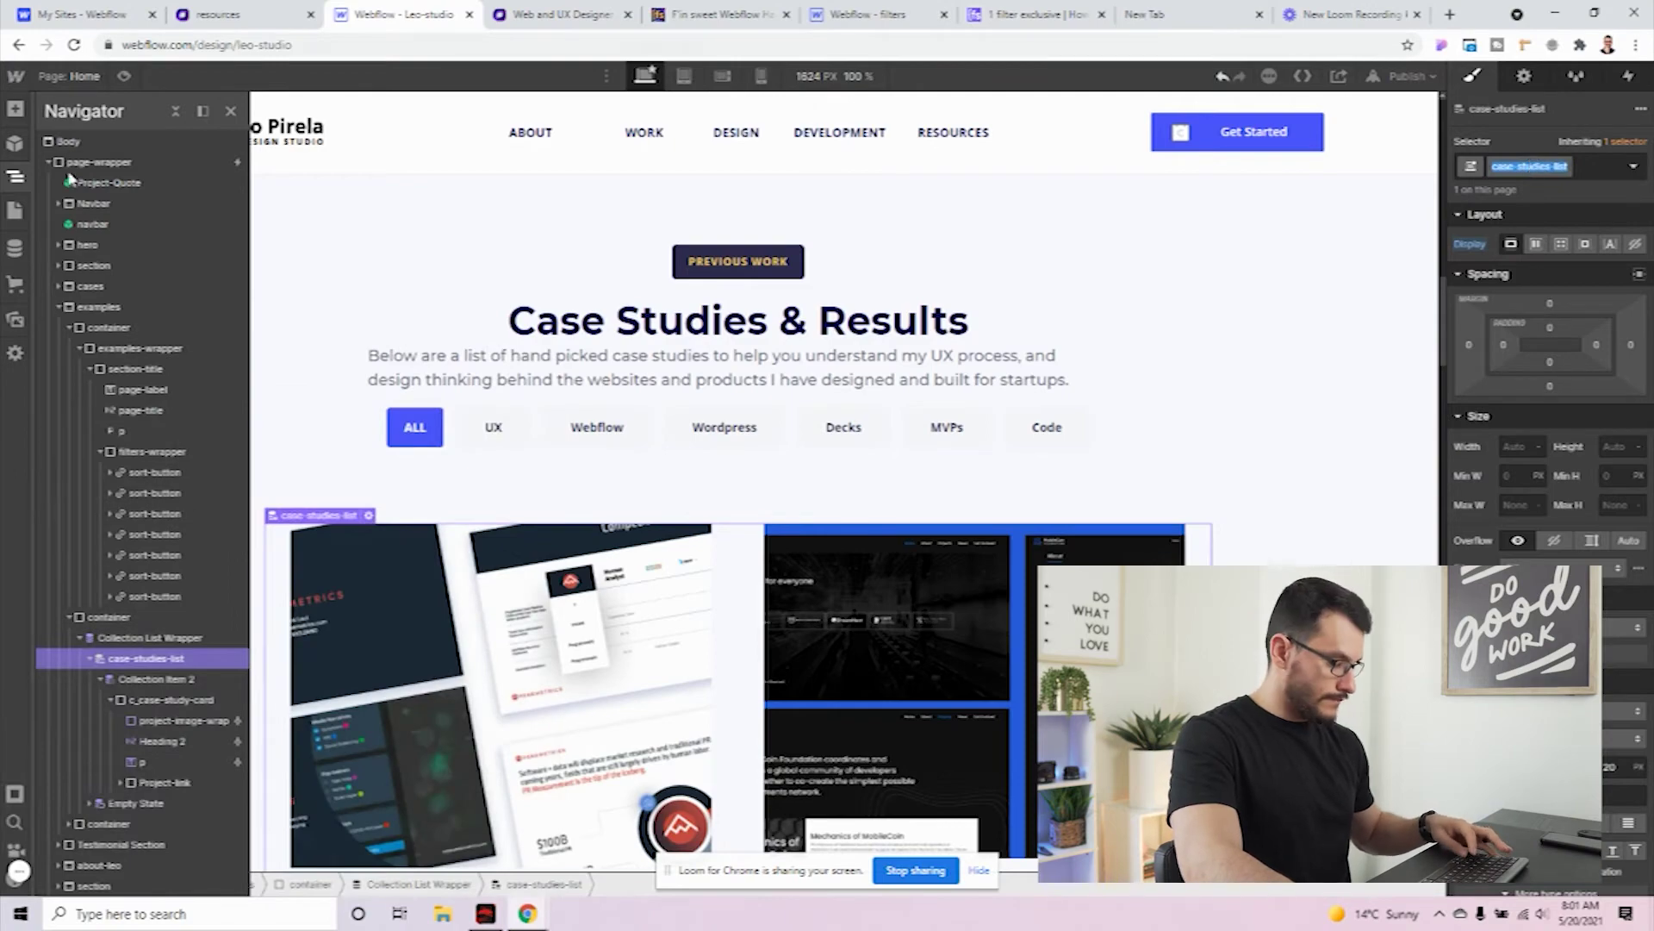
Set the FsLibrary selector in the Home page's custom code to '.case-studies-list' and save the page settings
left_click(12, 212)
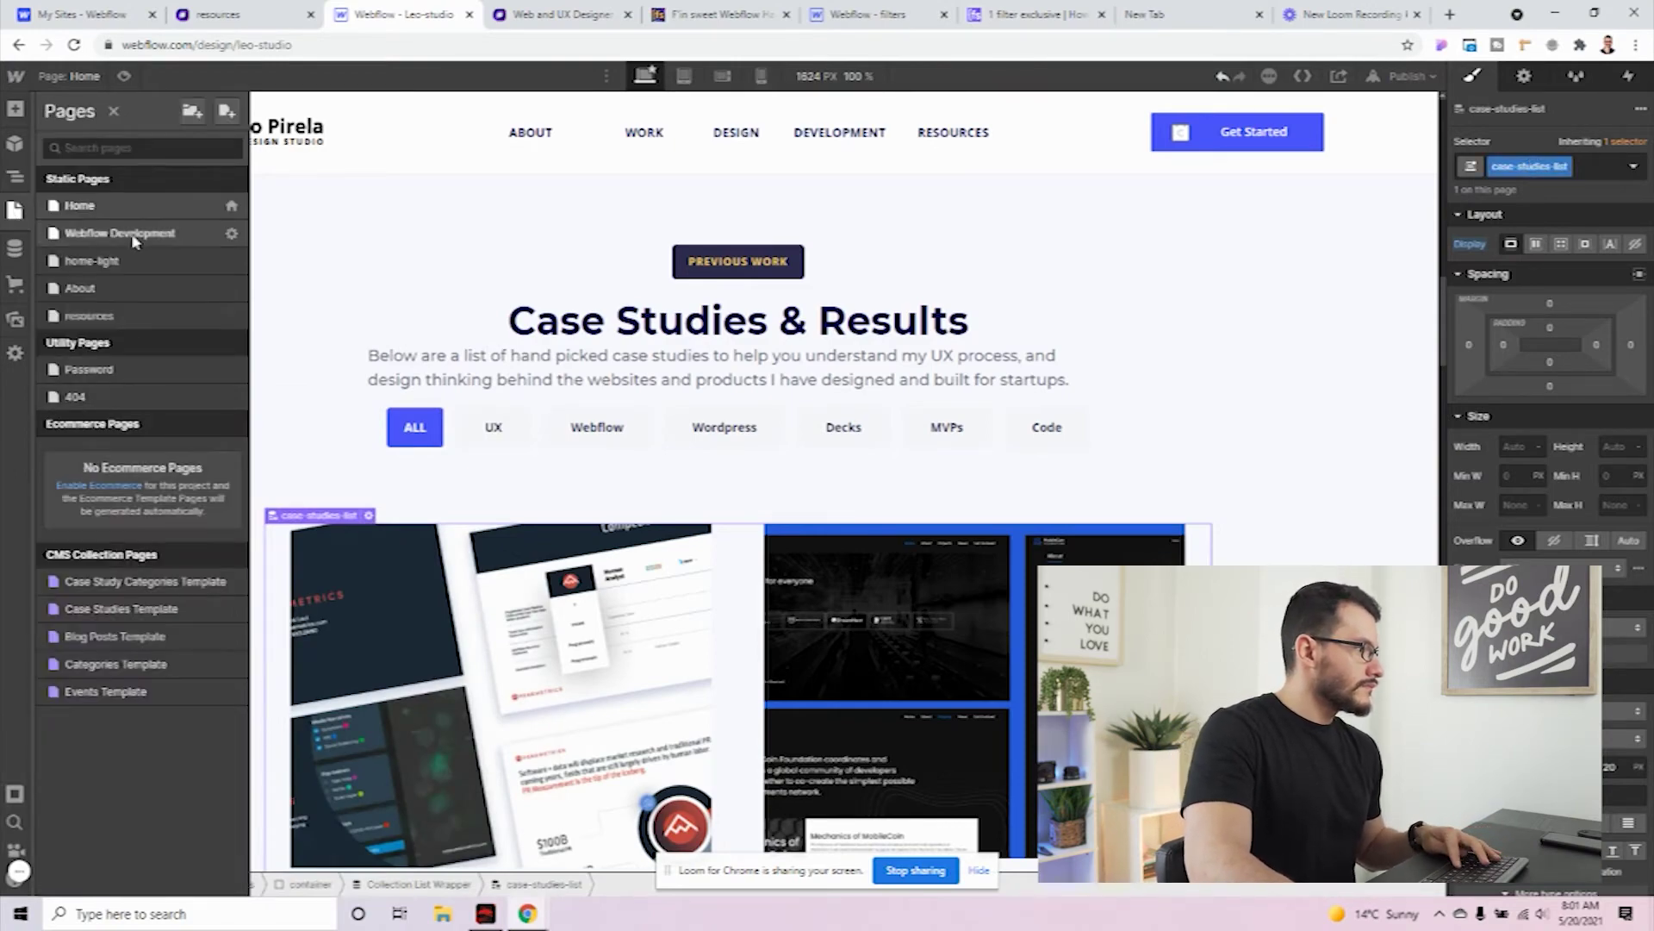
left_click(231, 207)
scroll(556, 483, "down", 15)
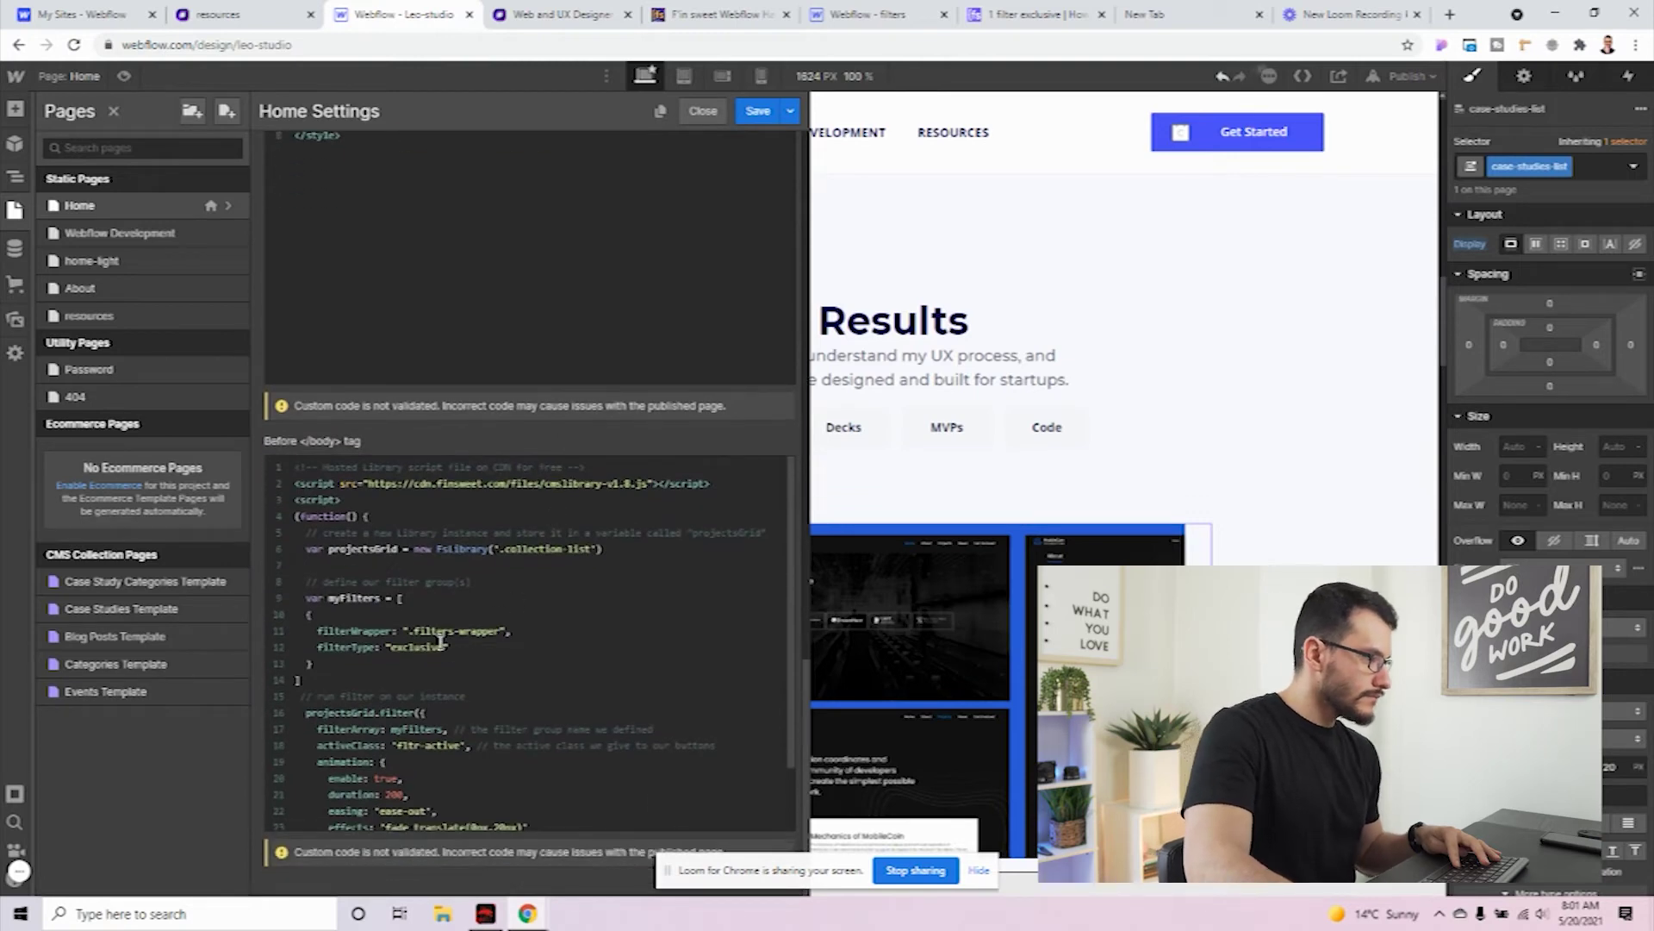
double_click(506, 548)
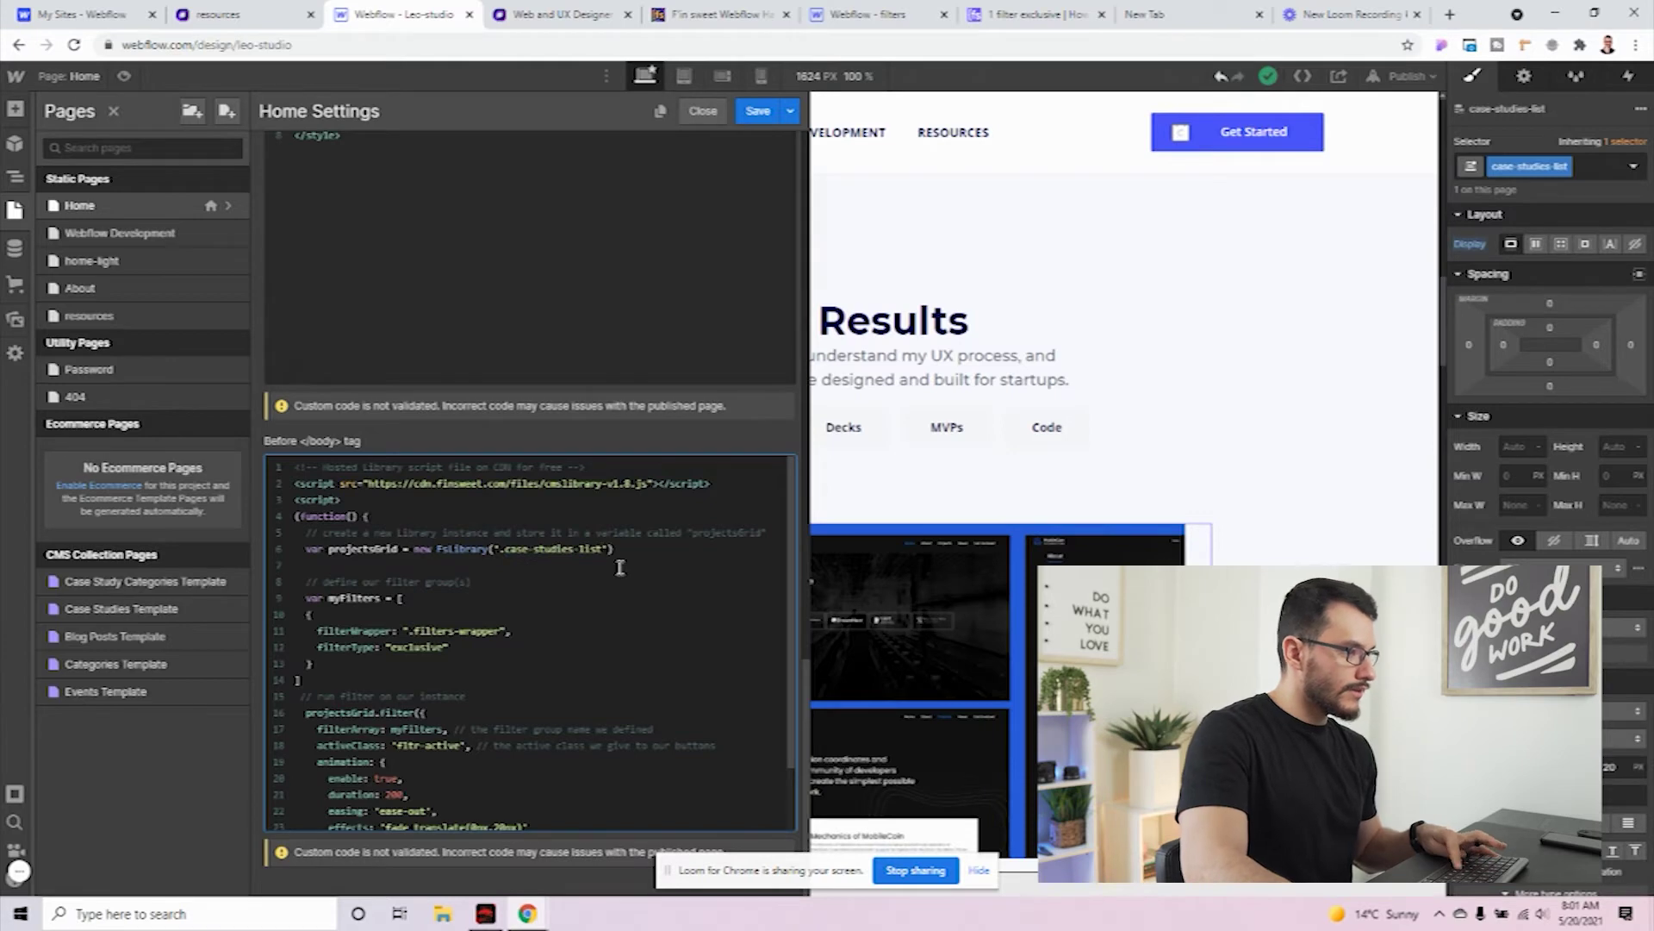
scroll(616, 726, "down", 2)
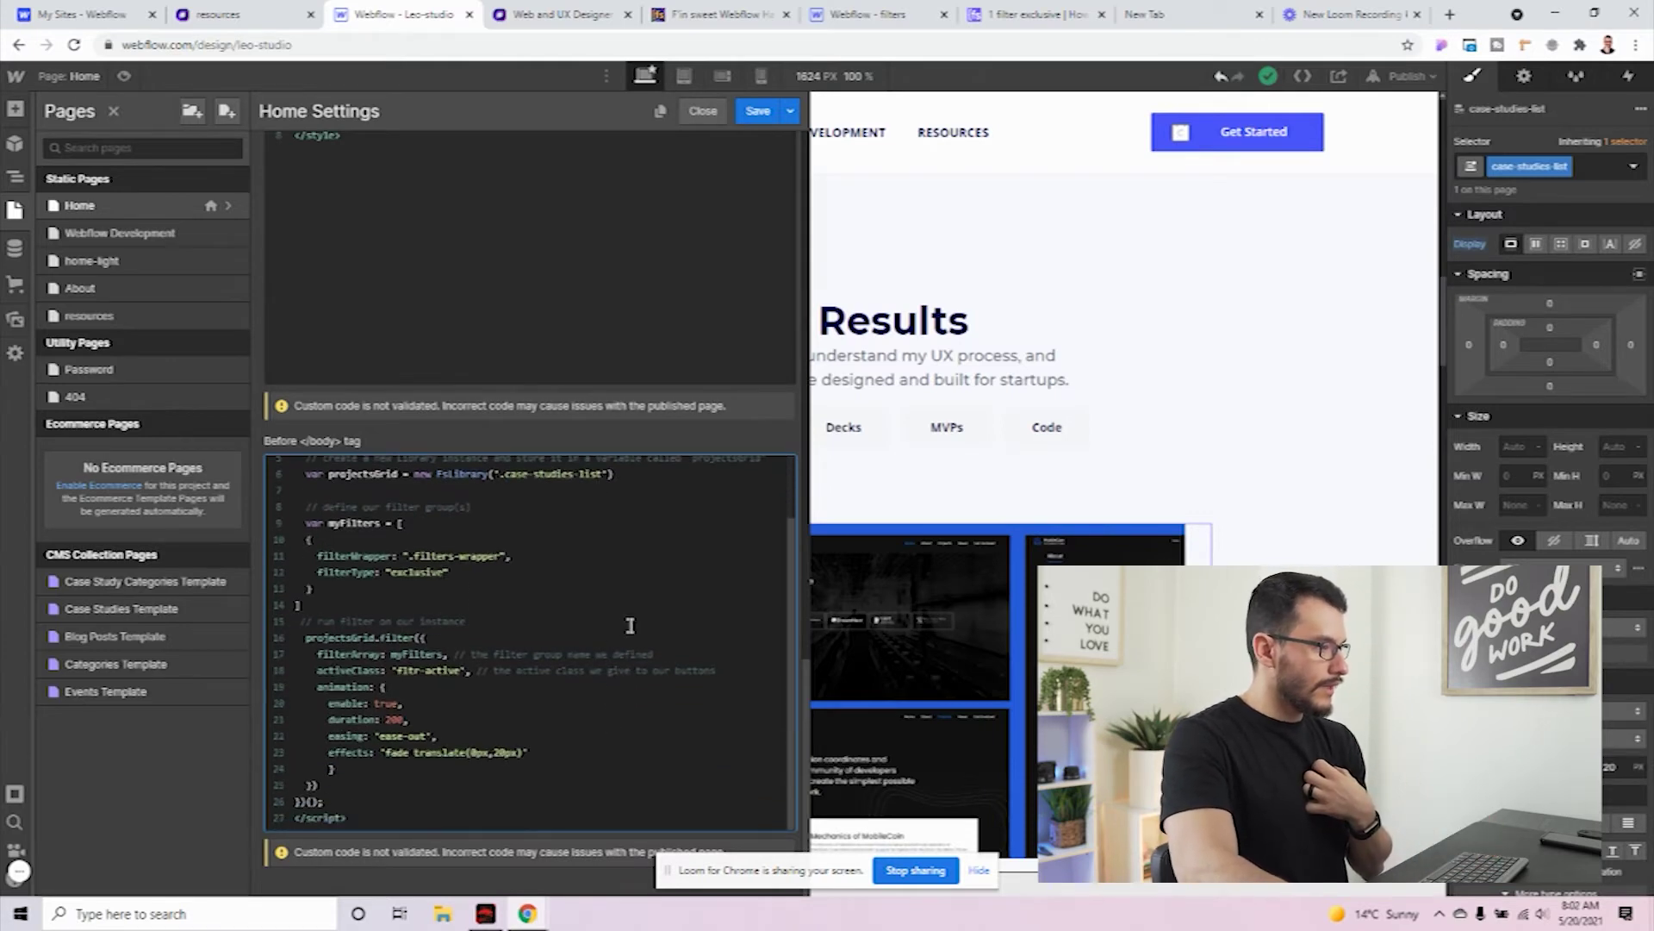
left_click(757, 111)
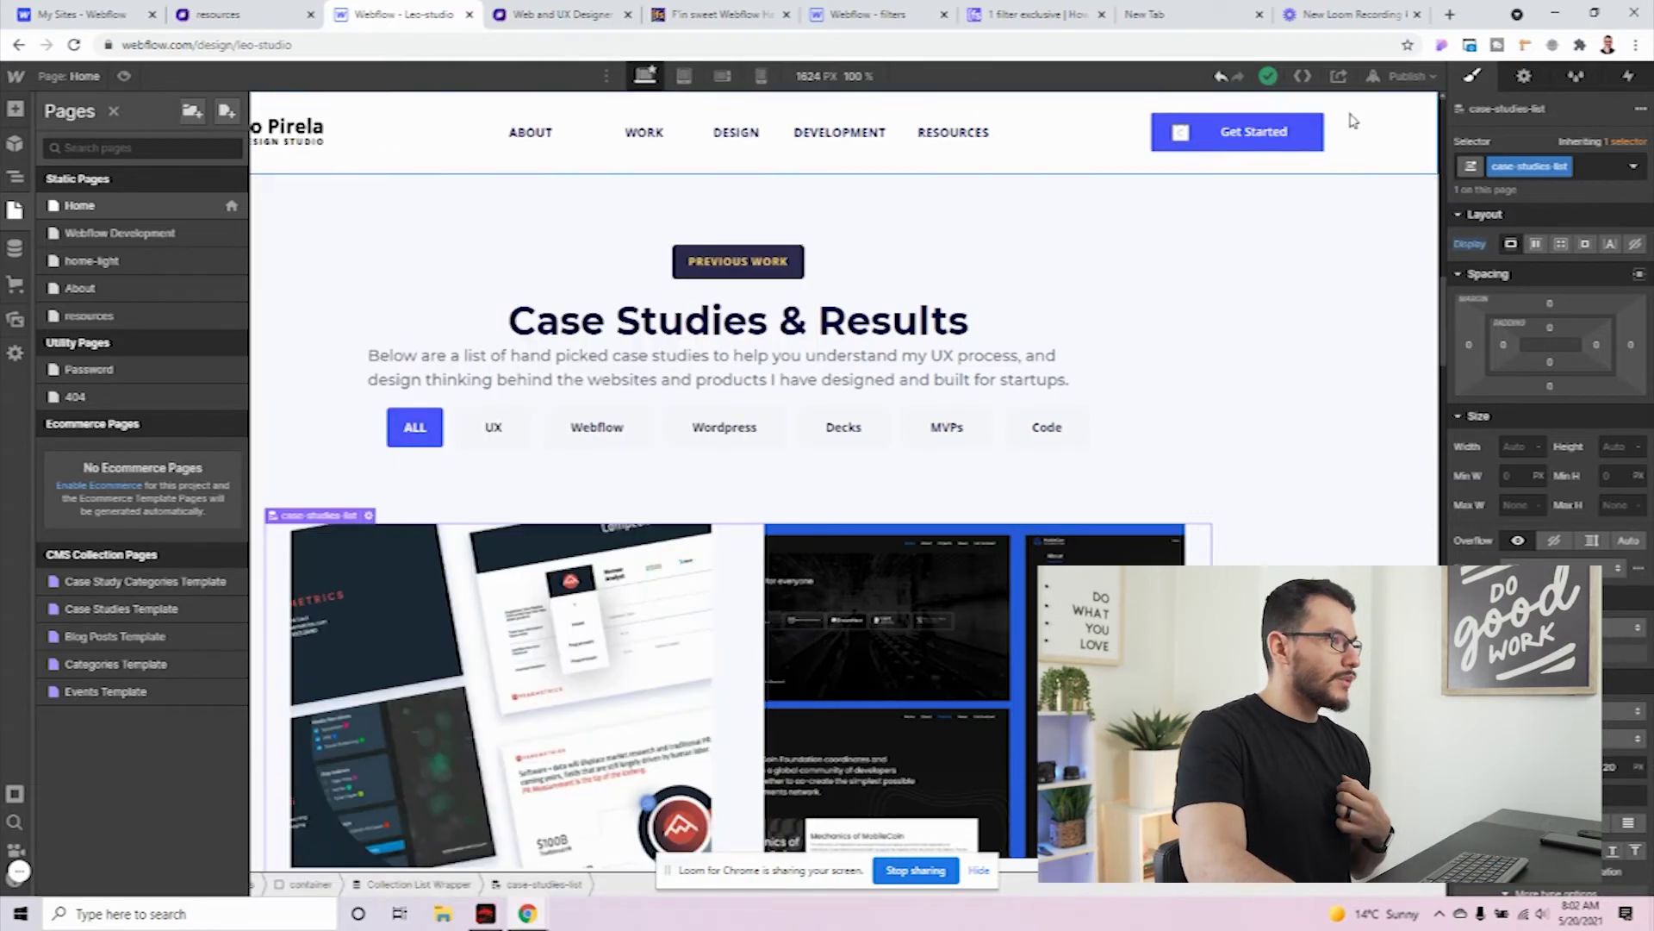
Publish the site to leo-studio.webflow.io and check the Case Studies & Results filters on the live home page
left_click(1413, 77)
left_click(1351, 327)
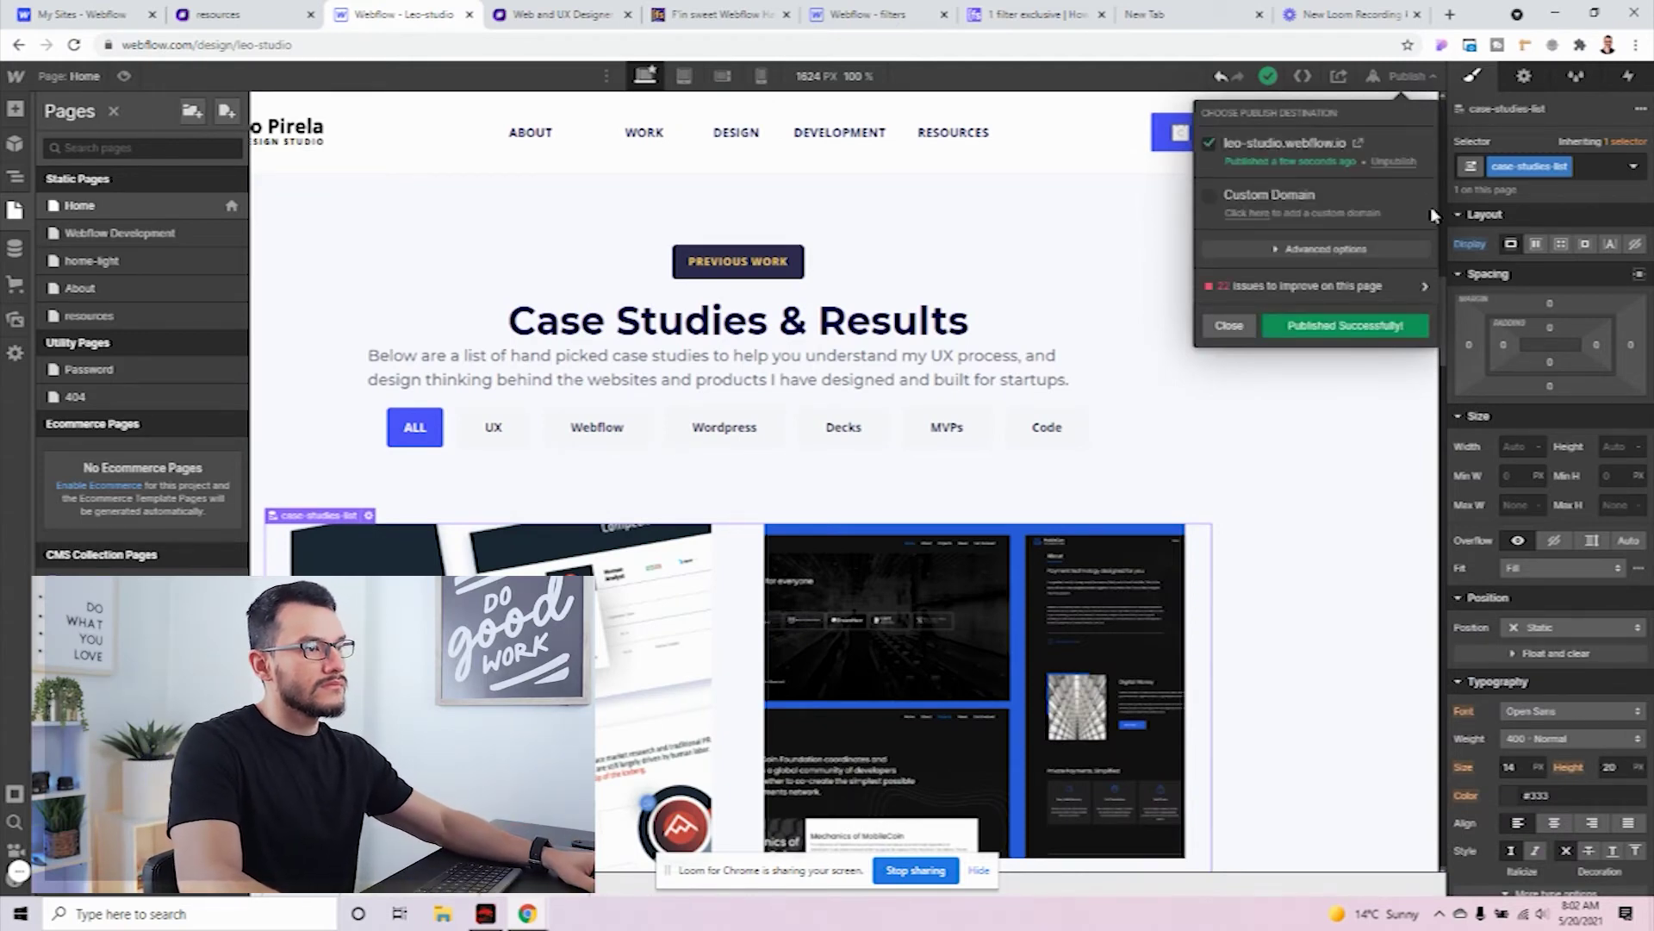
left_click(1360, 142)
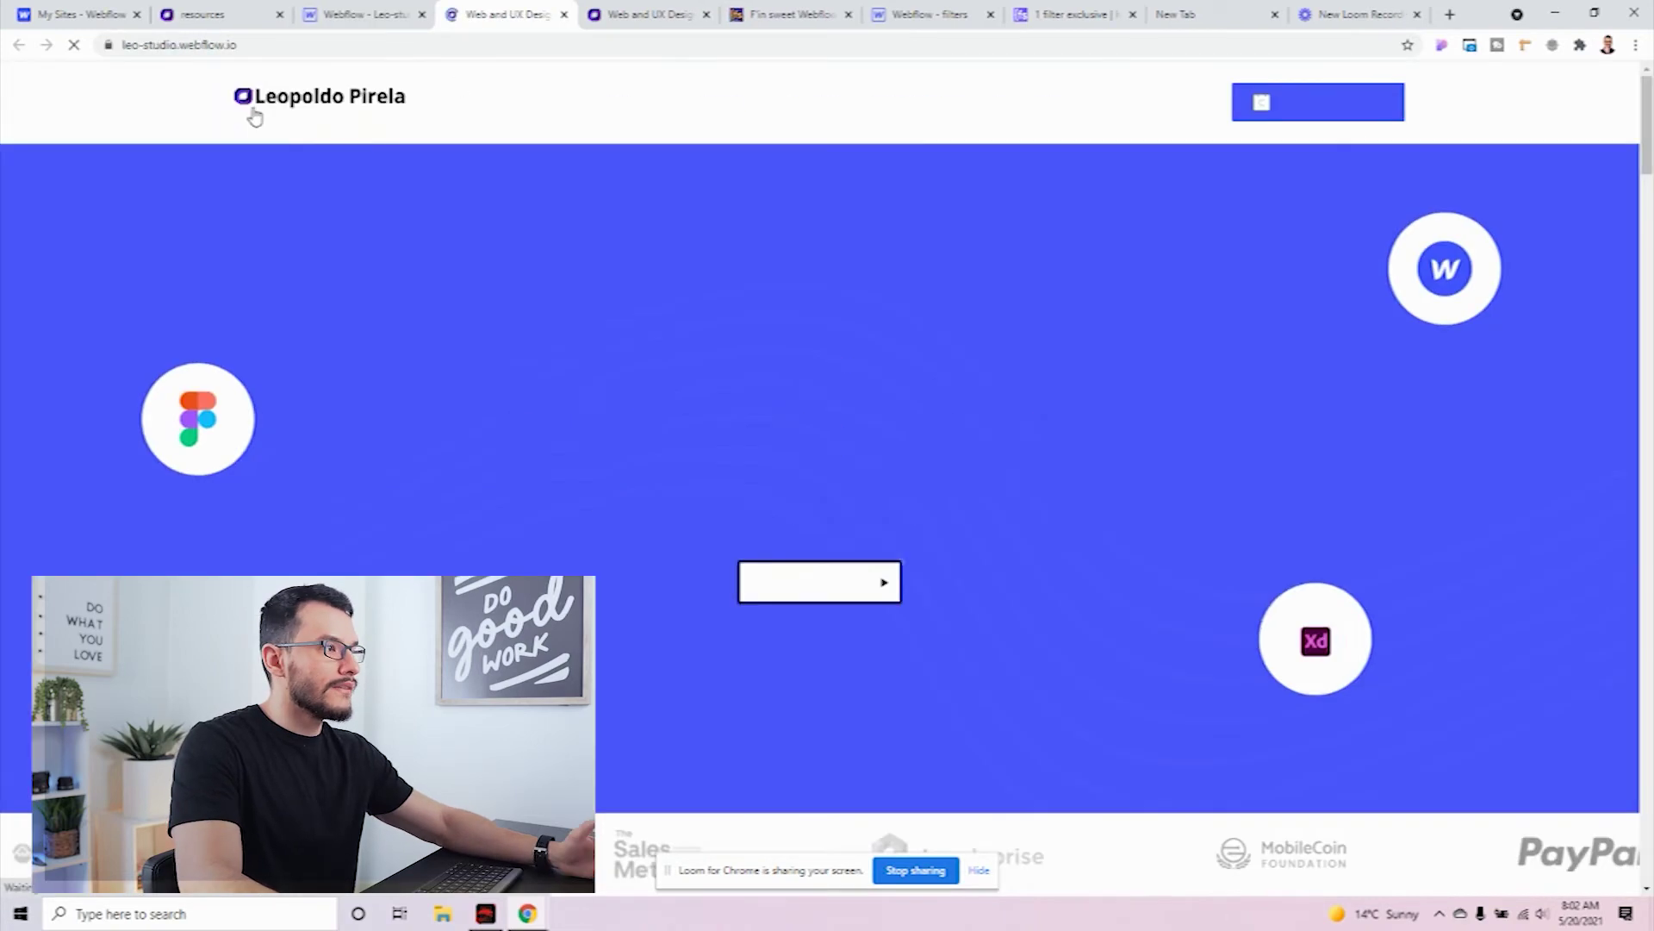
scroll(466, 391, "down", 10)
scroll(514, 406, "down", 10)
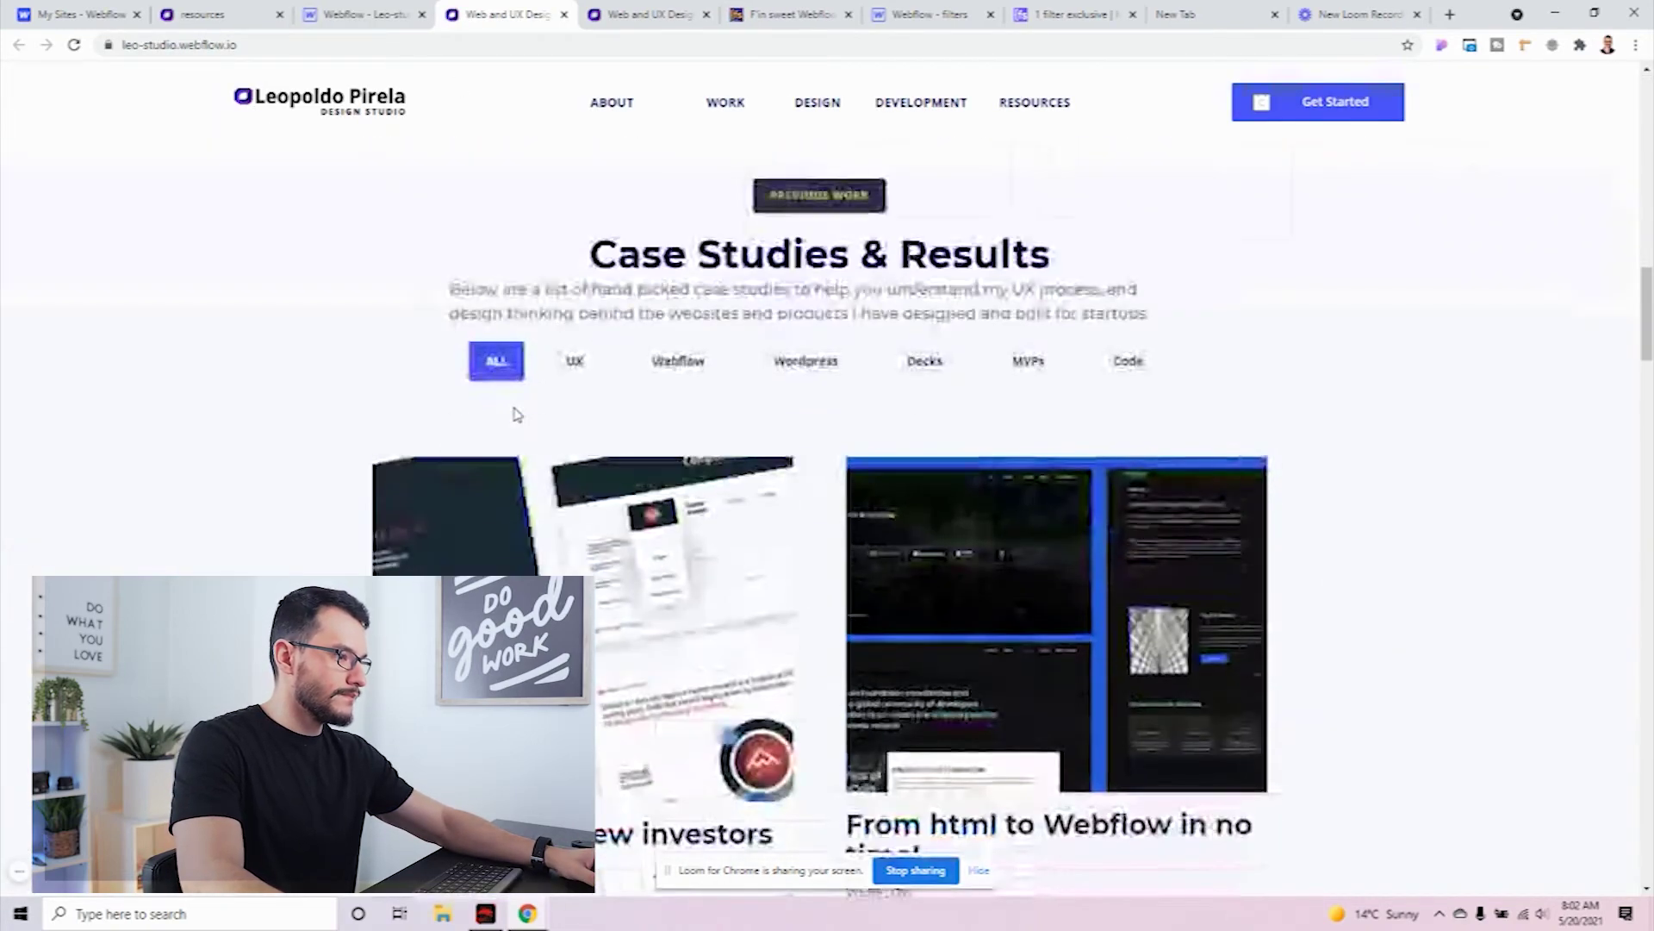
scroll(577, 323, "up", 4)
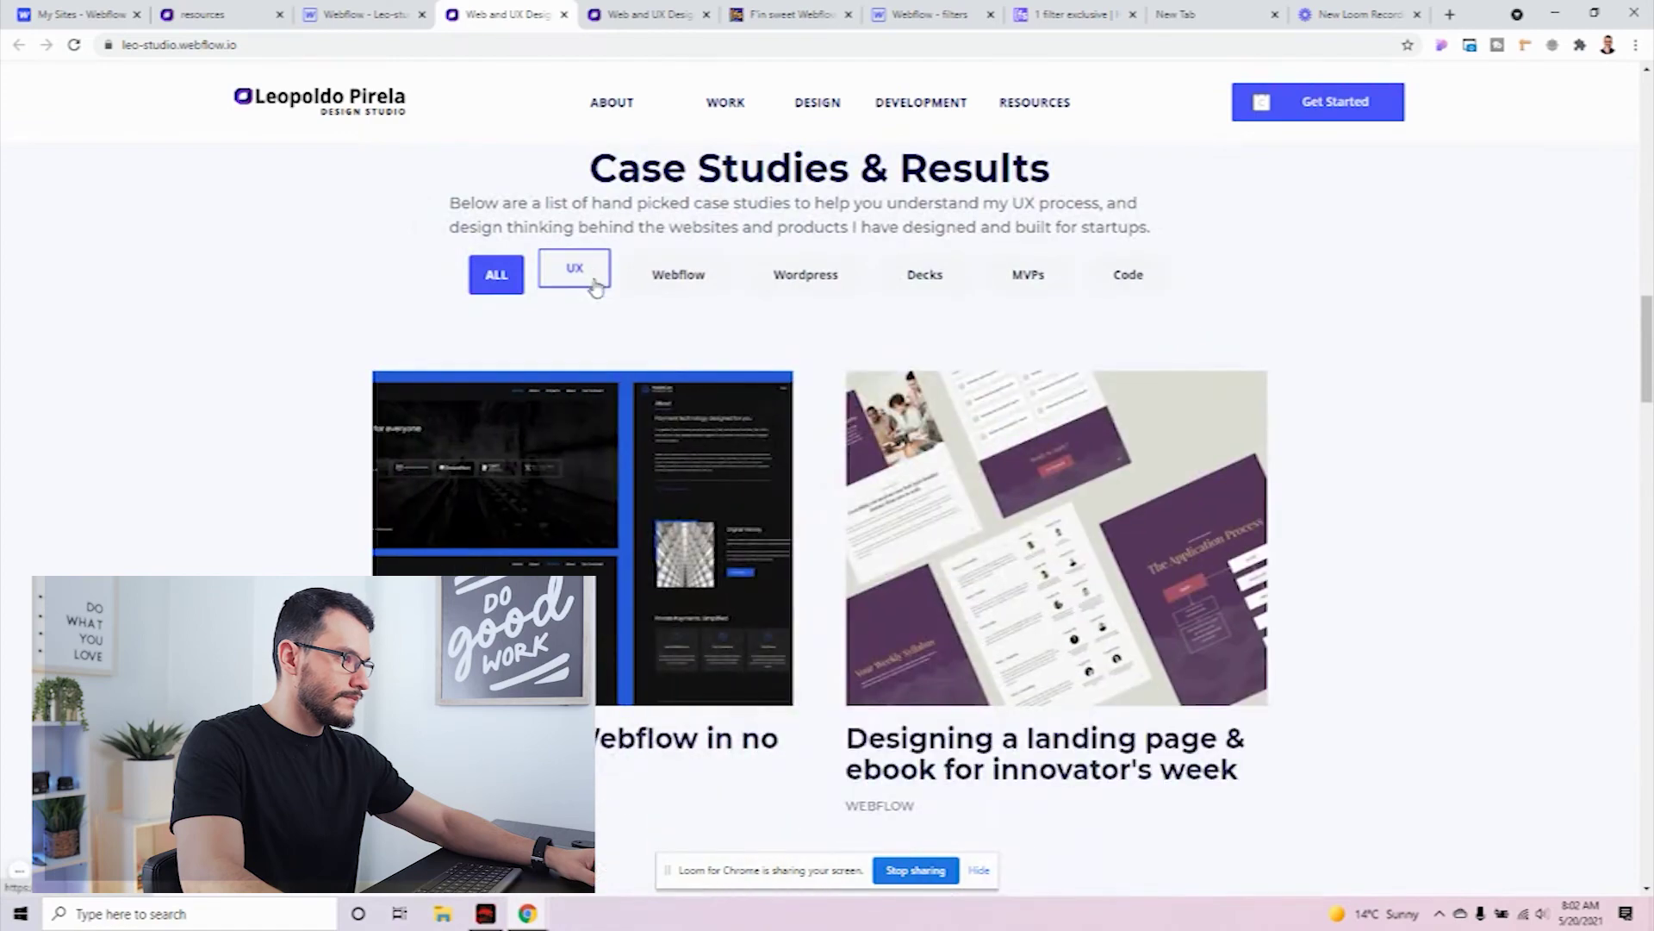